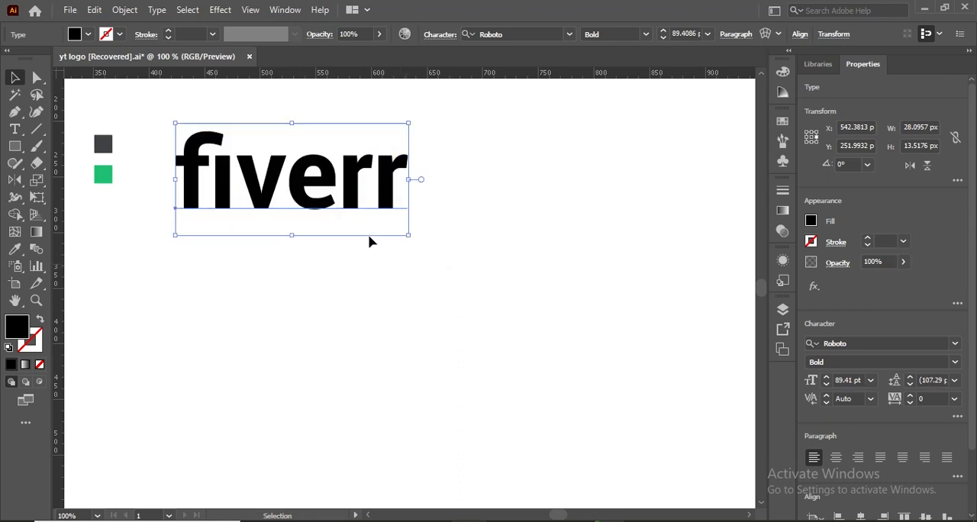
- Move the fiverr text slightly away from the colour swatches and search the fonts for "fiv"
{"action": "left_click_drag", "start_coordinate": [285, 178], "coordinate": [307, 174]}
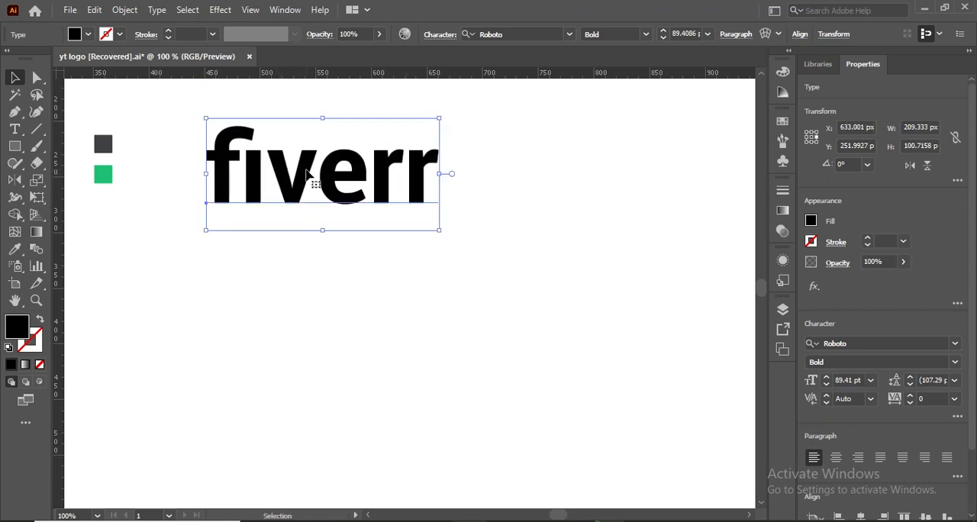
{"action": "left_click", "coordinate": [512, 33]}
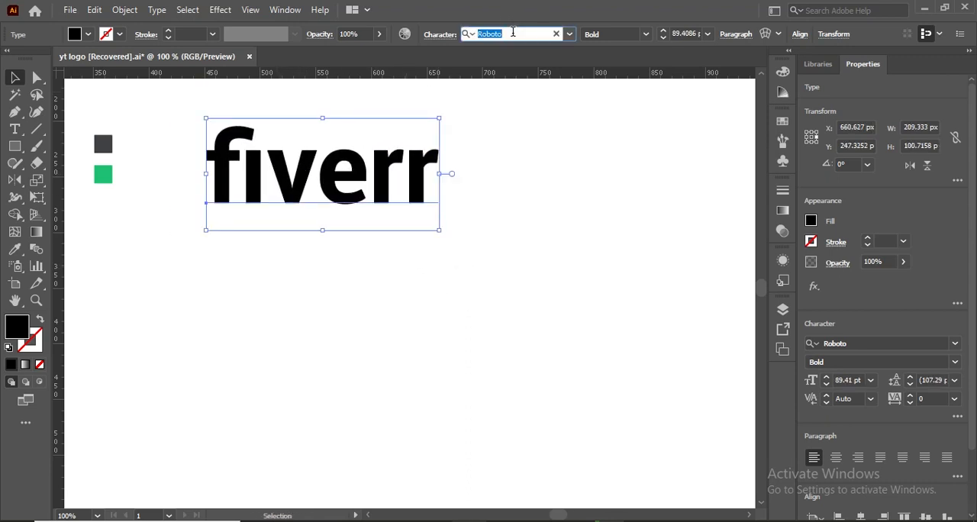
{"action": "type", "text": "fir"}
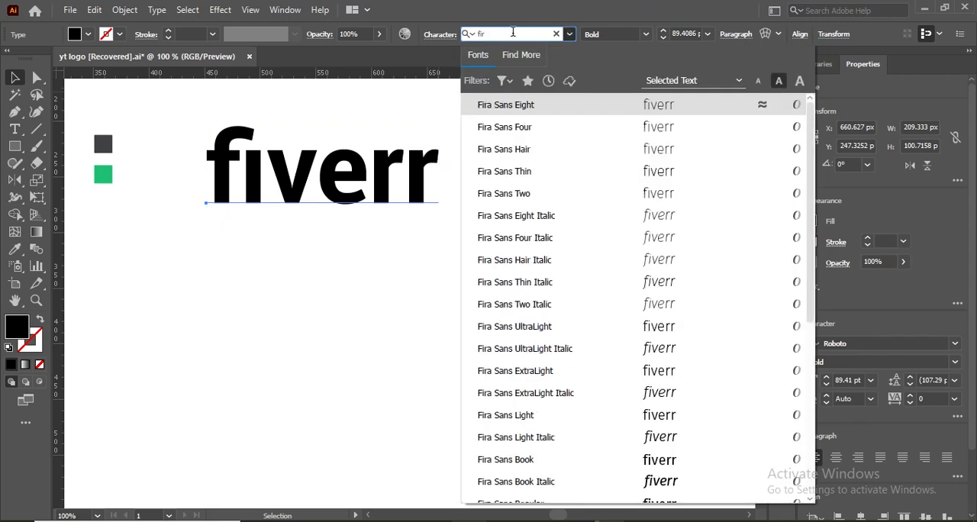
{"action": "type", "text": "e"}
{"action": "key", "text": "BackSpace"}
{"action": "key", "text": "BackSpace"}
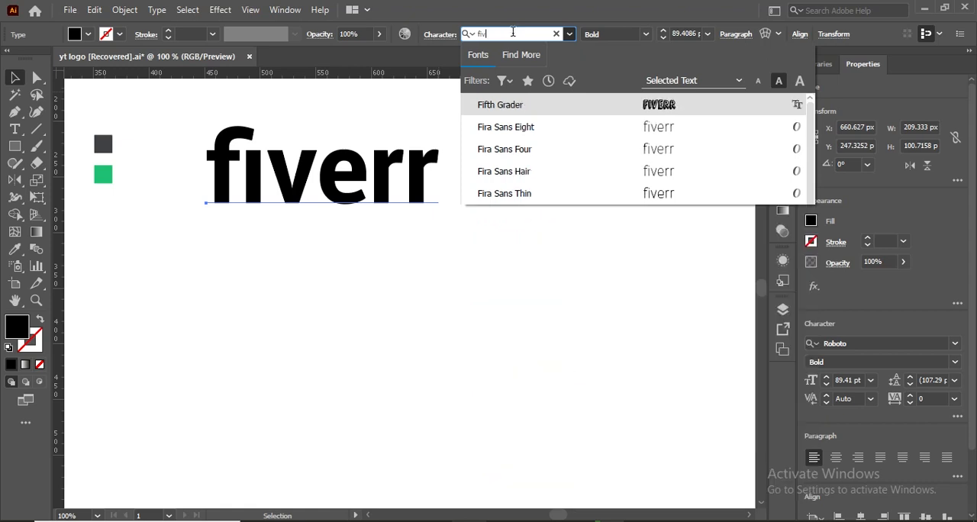
{"action": "type", "text": "v"}
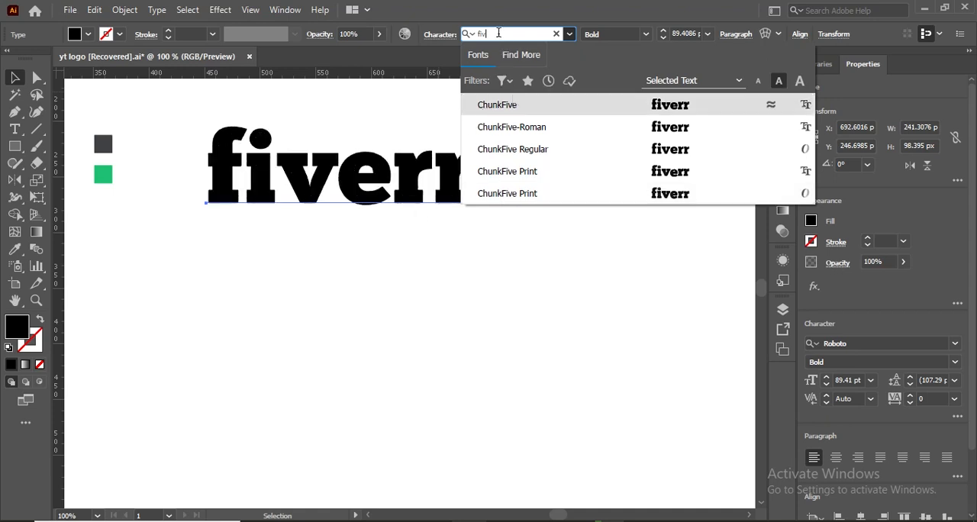
{"action": "key", "text": "Return"}
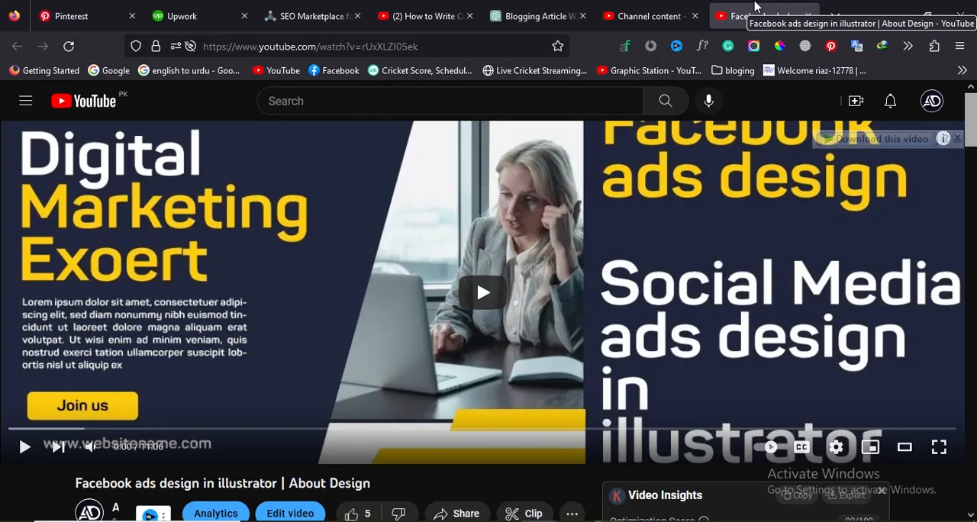
- Switch to Firefox and search the web in a new tab for "fiverr logo font"
{"action": "key", "text": "ctrl+t"}
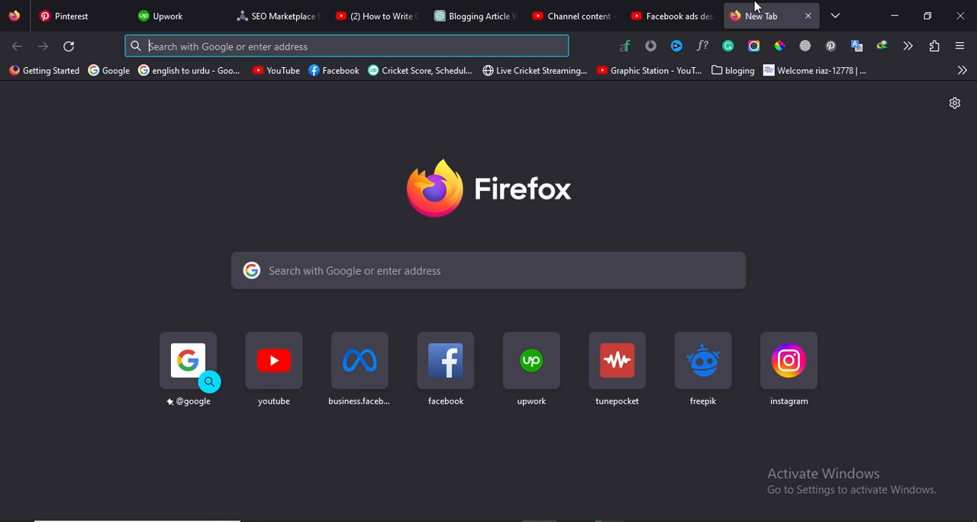
{"action": "type", "text": "fiverr.com/"}
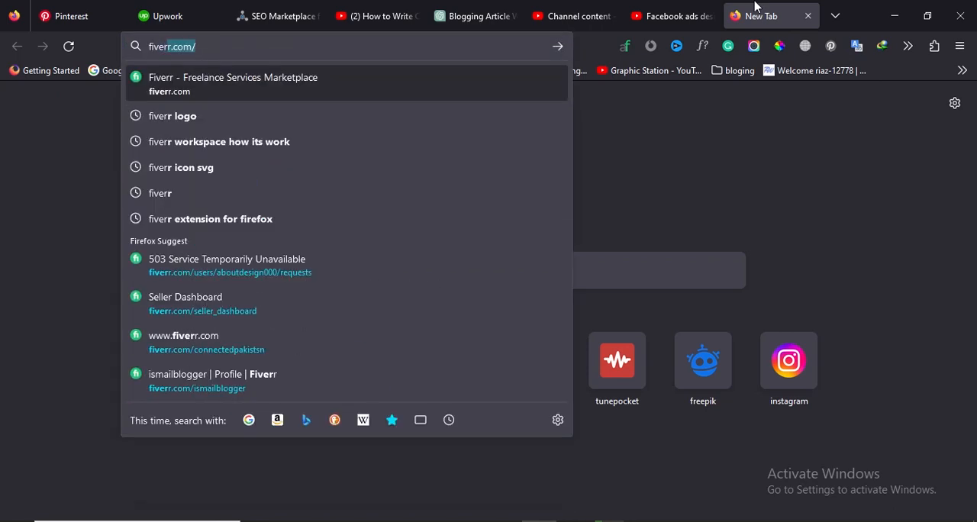
{"action": "key", "text": "Down"}
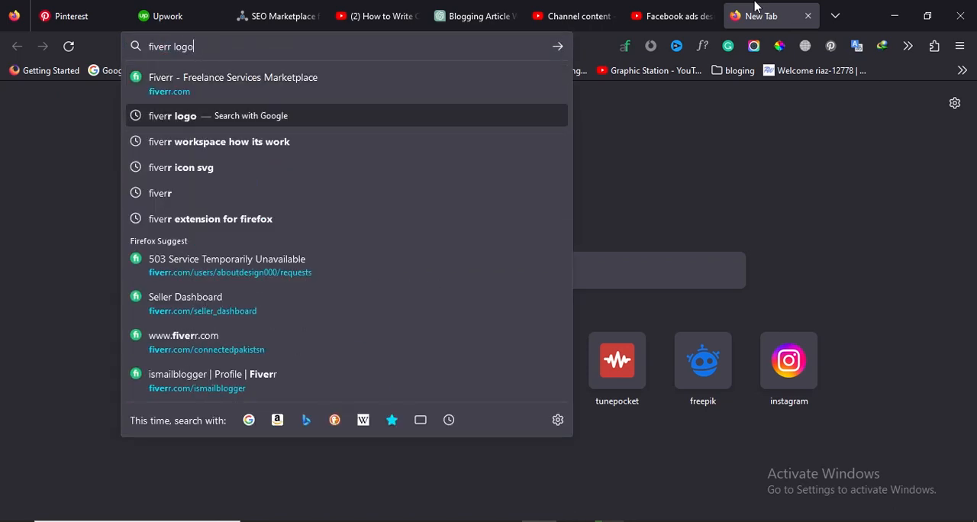
{"action": "key", "text": "Return"}
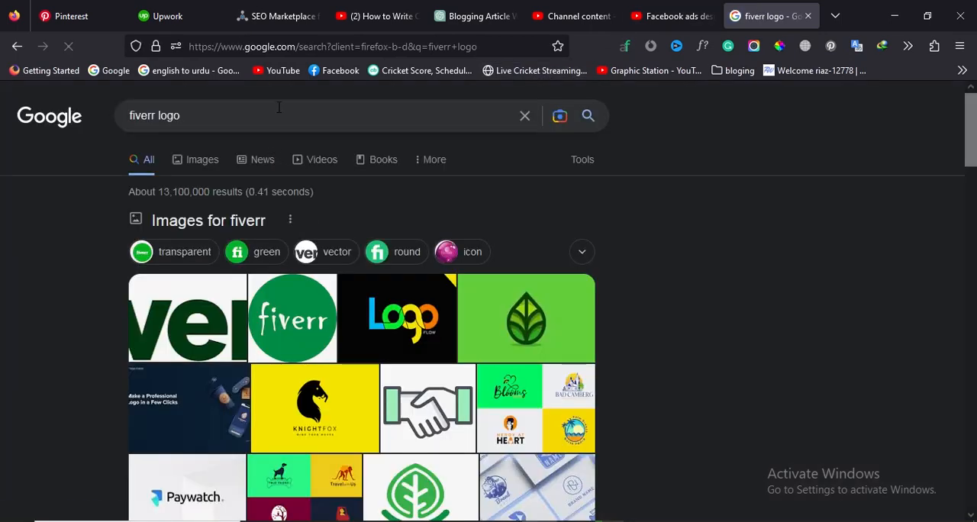
{"action": "left_click", "coordinate": [278, 107]}
{"action": "type", "text": "font"}
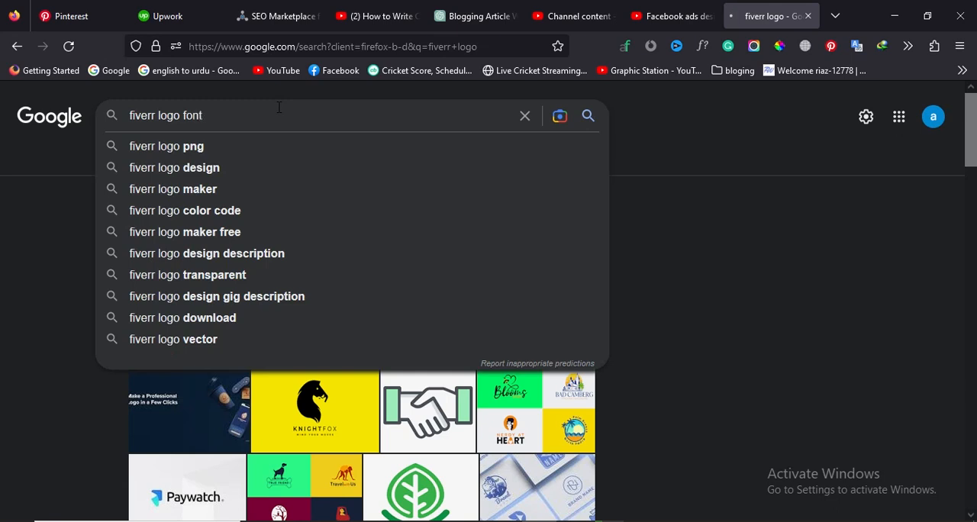
{"action": "key", "text": "Return"}
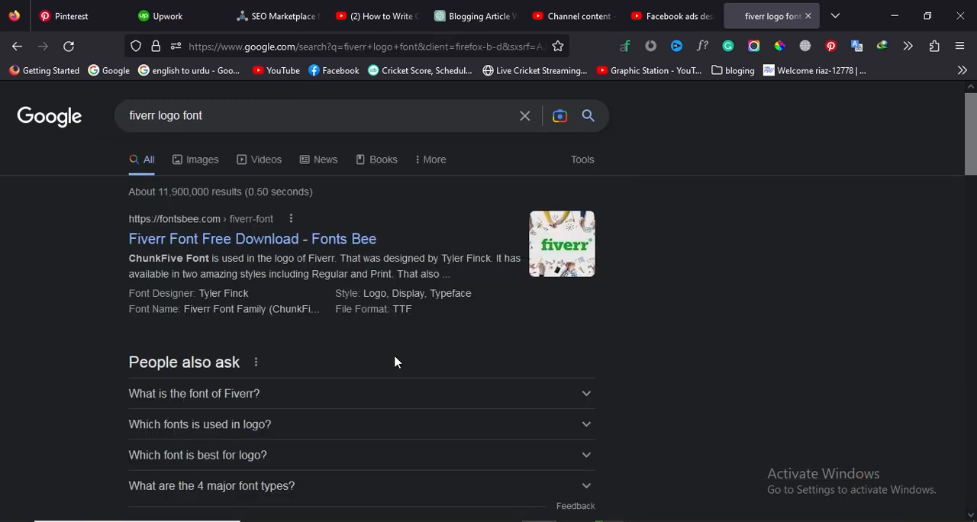
- Look through the search results and open the Fonts Monster page about the Fiverr logo font
{"action": "scroll", "coordinate": [419, 400], "scroll_direction": "down", "scroll_amount": 2}
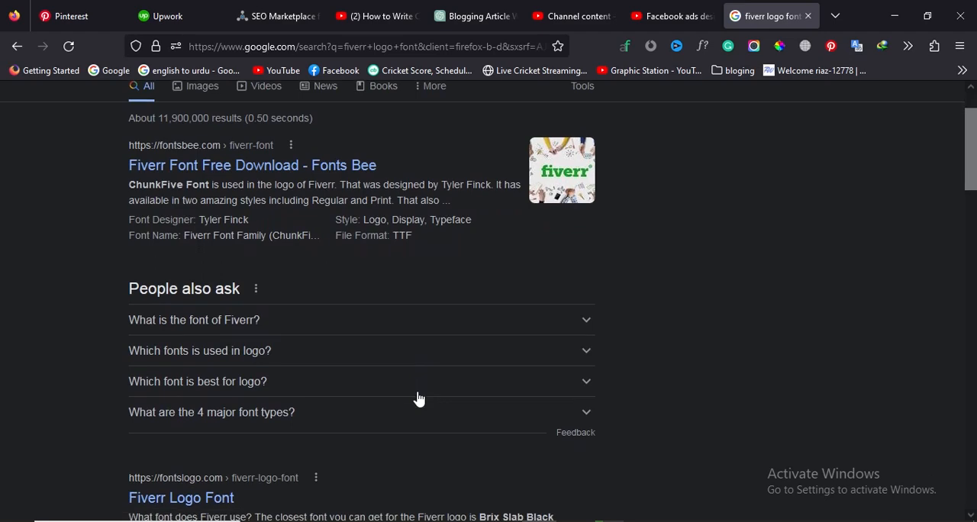
{"action": "scroll", "coordinate": [419, 400], "scroll_direction": "down", "scroll_amount": 6}
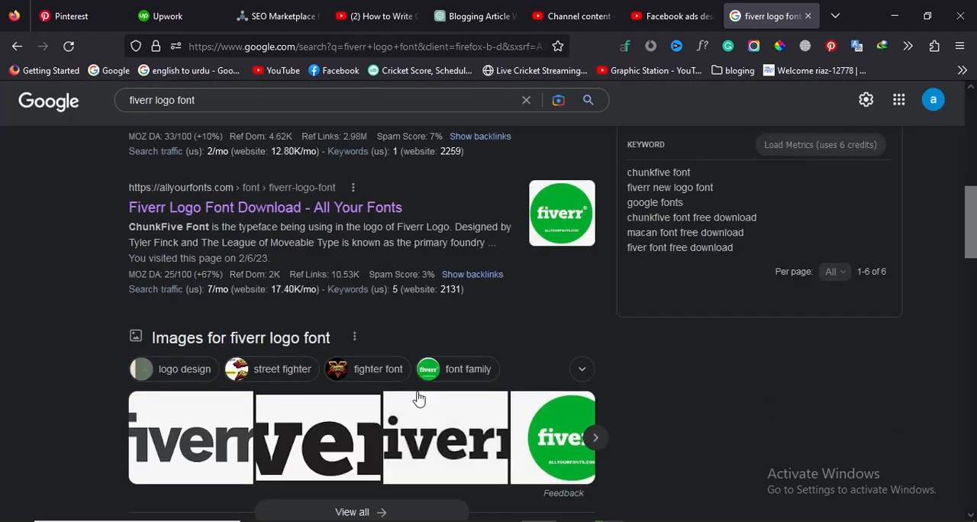
{"action": "scroll", "coordinate": [419, 397], "scroll_direction": "down", "scroll_amount": 4}
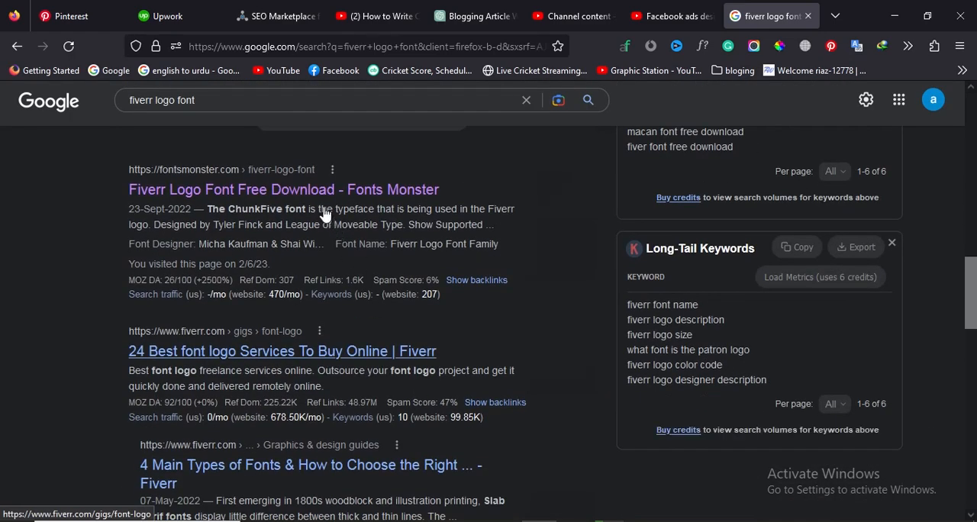
{"action": "left_click", "coordinate": [322, 203]}
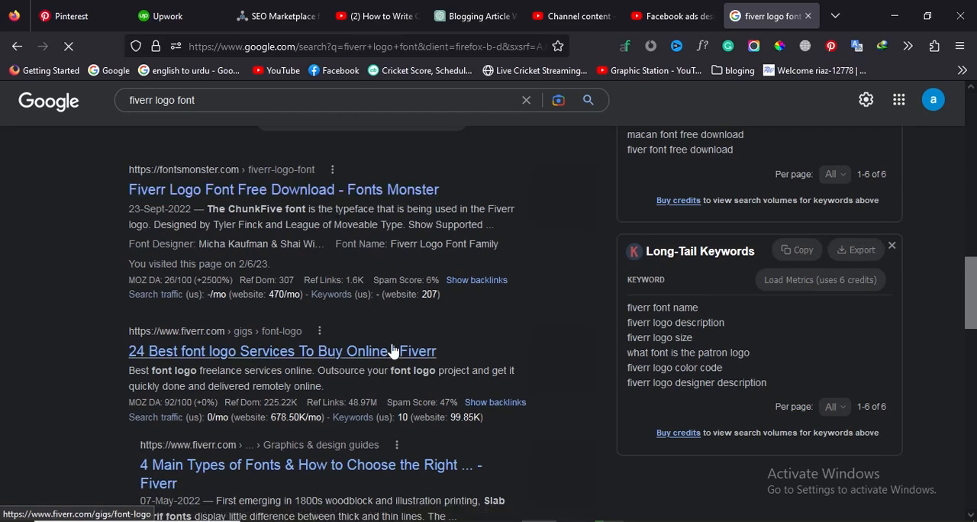
{"action": "scroll", "coordinate": [392, 348], "scroll_direction": "down", "scroll_amount": 4}
{"action": "scroll", "coordinate": [392, 349], "scroll_direction": "up", "scroll_amount": 1}
{"action": "scroll", "coordinate": [393, 349], "scroll_direction": "up", "scroll_amount": 2}
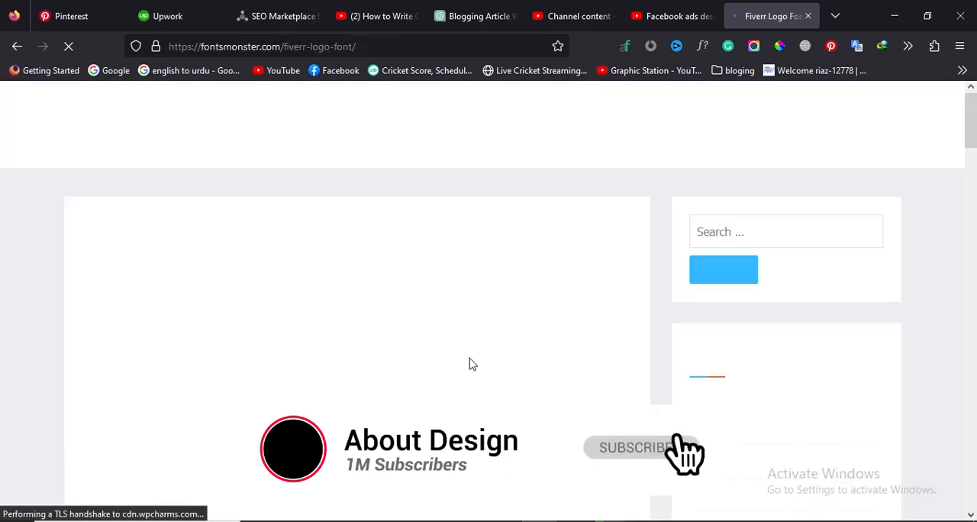
- Find the similar fonts on the Fonts Monster page and copy the name "Aileron Font"
{"action": "scroll", "coordinate": [371, 315], "scroll_direction": "down", "scroll_amount": 10}
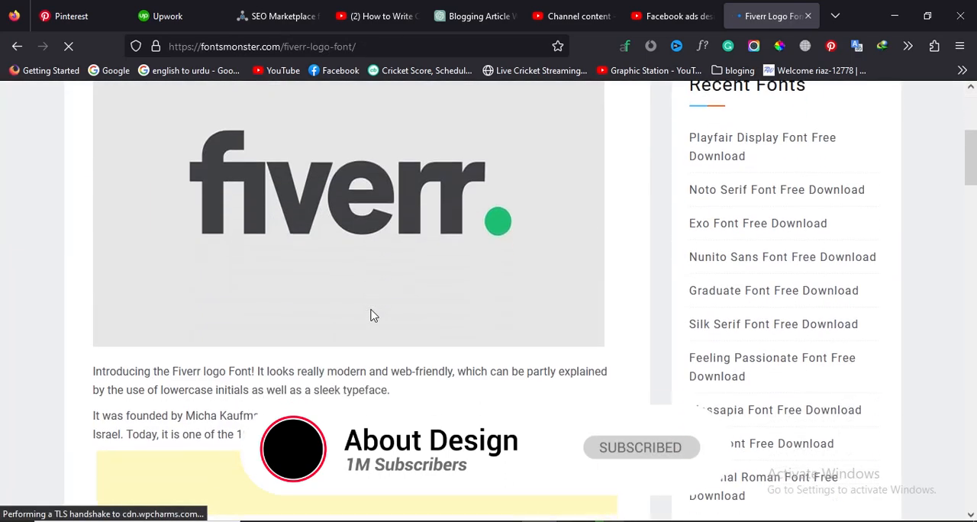
{"action": "scroll", "coordinate": [371, 315], "scroll_direction": "down", "scroll_amount": 12}
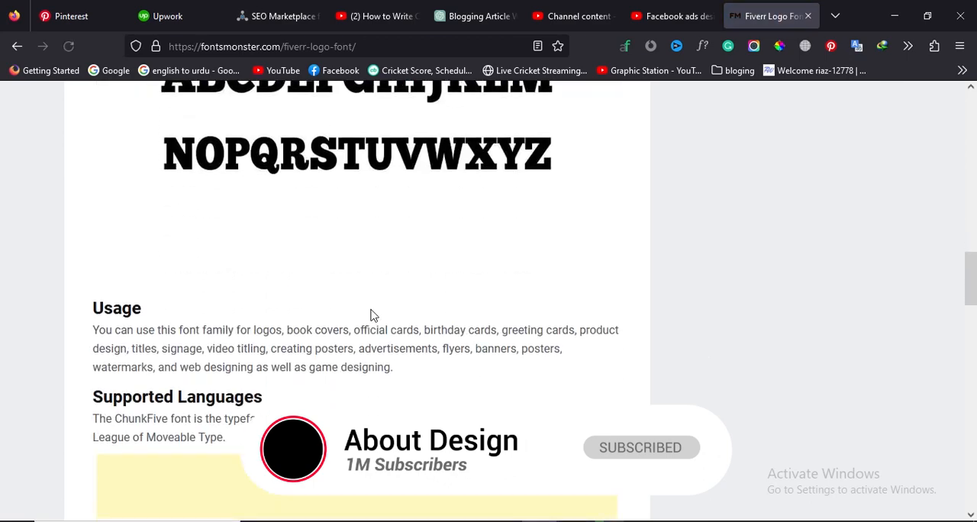
{"action": "scroll", "coordinate": [373, 316], "scroll_direction": "down", "scroll_amount": 1}
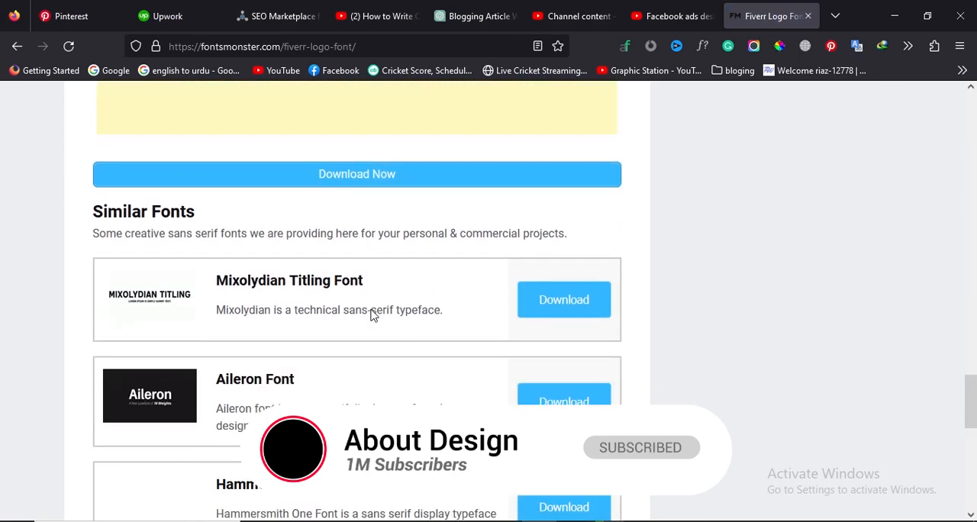
{"action": "left_click_drag", "start_coordinate": [217, 373], "coordinate": [297, 372]}
{"action": "key", "text": "ctrl+c"}
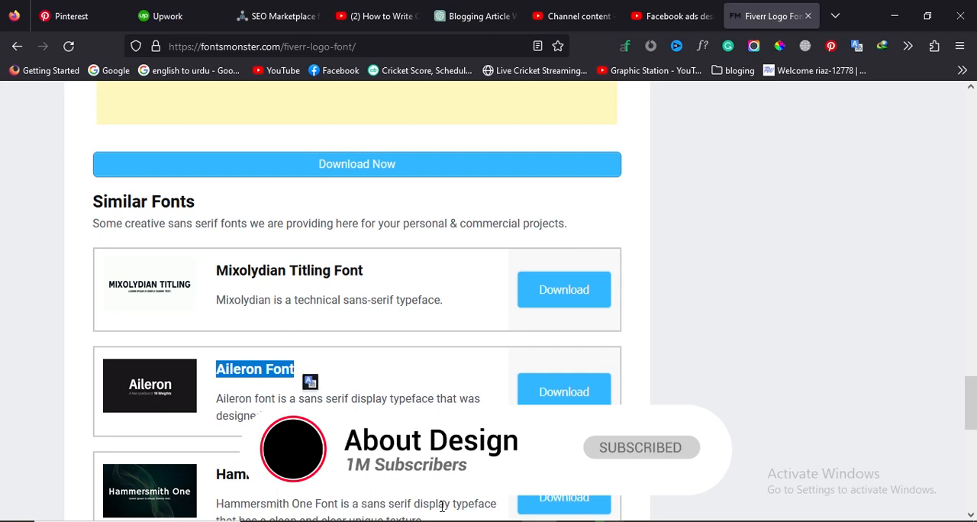
- Switch back to Illustrator and set the font of the fiverr text to Aileron Black
{"action": "key", "text": "alt+Tab"}
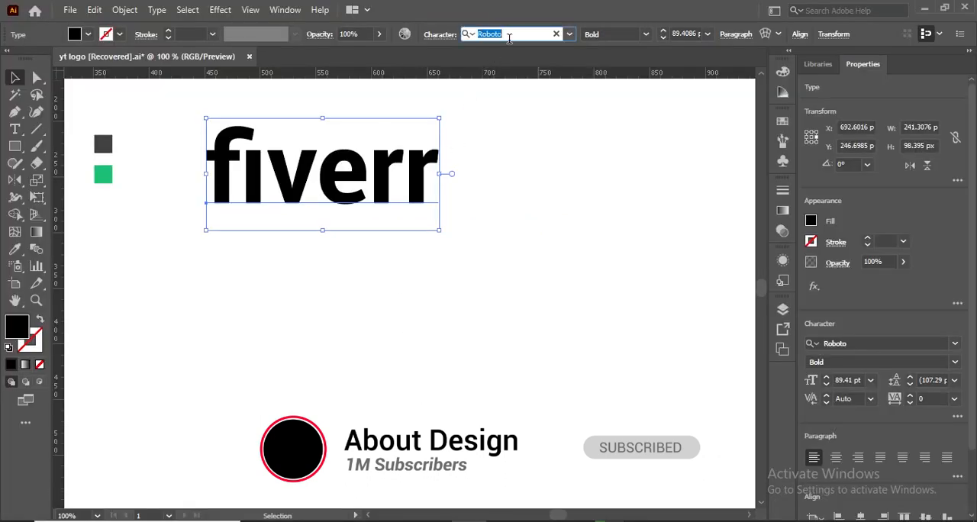
{"action": "type", "text": "ail"}
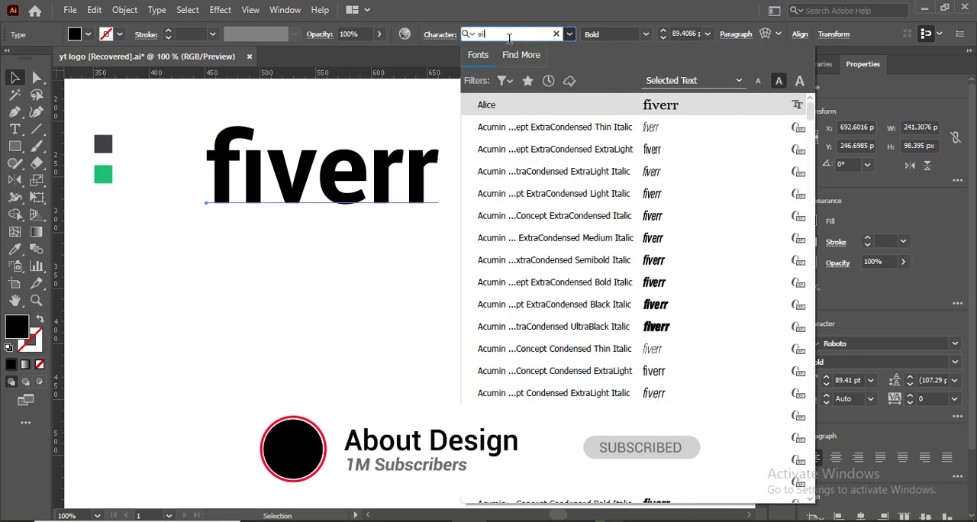
{"action": "key", "text": "ctrl+v"}
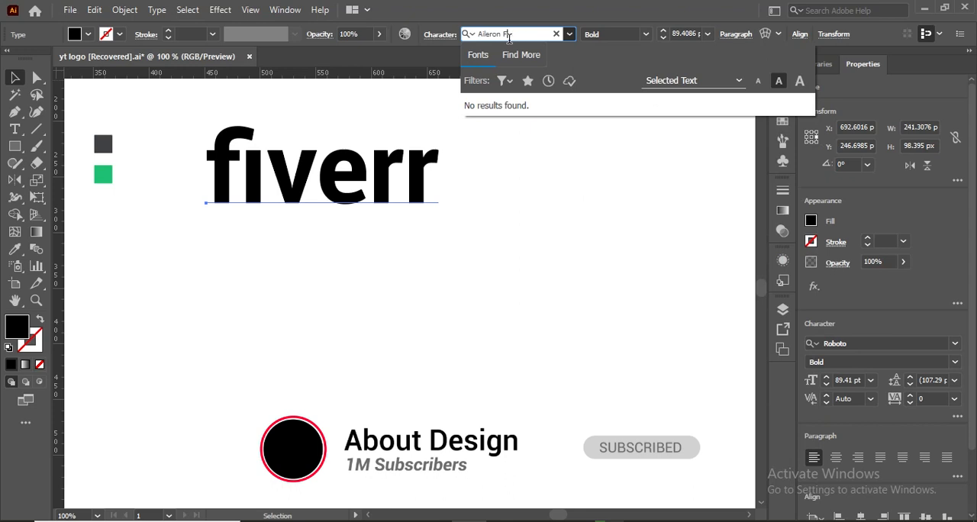
{"action": "key", "text": "BackSpace"}
{"action": "key", "text": "BackSpace"}
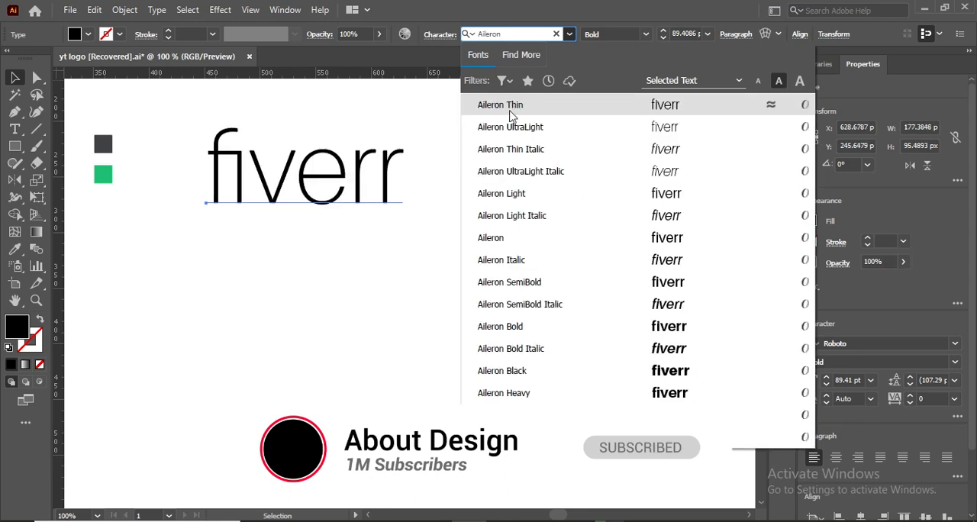
{"action": "left_click", "coordinate": [507, 370]}
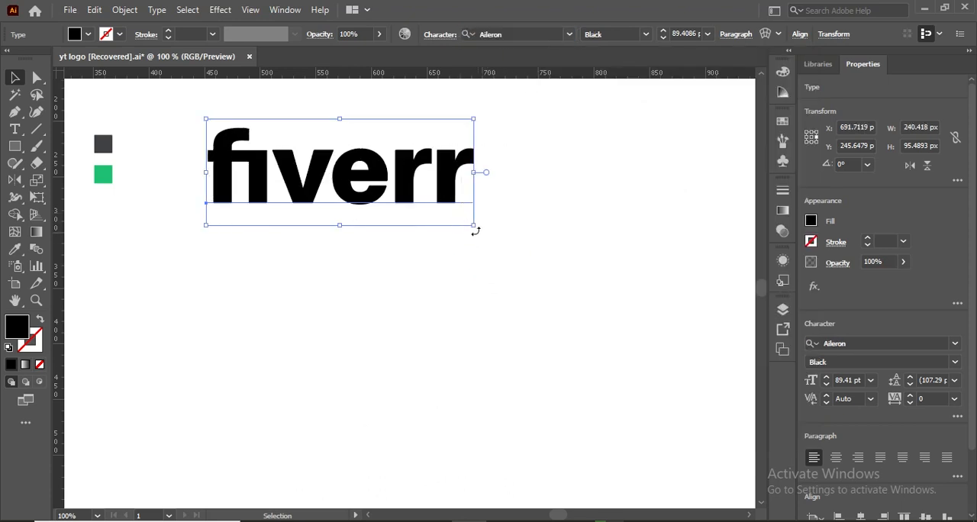
- Enlarge the fiverr text to about 154 pt and move it clear of the colour swatches
{"action": "left_click_drag", "start_coordinate": [472, 227], "coordinate": [572, 322]}
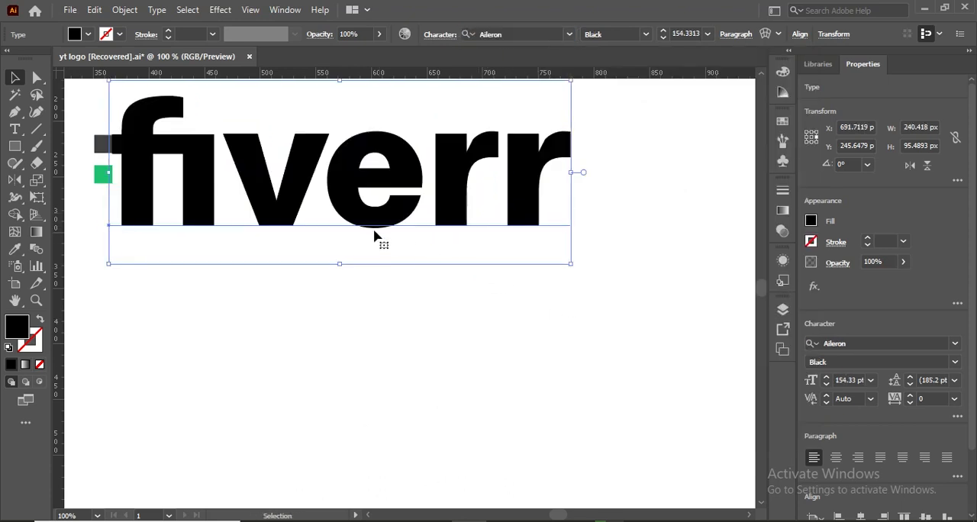
{"action": "left_click_drag", "start_coordinate": [394, 230], "coordinate": [482, 248]}
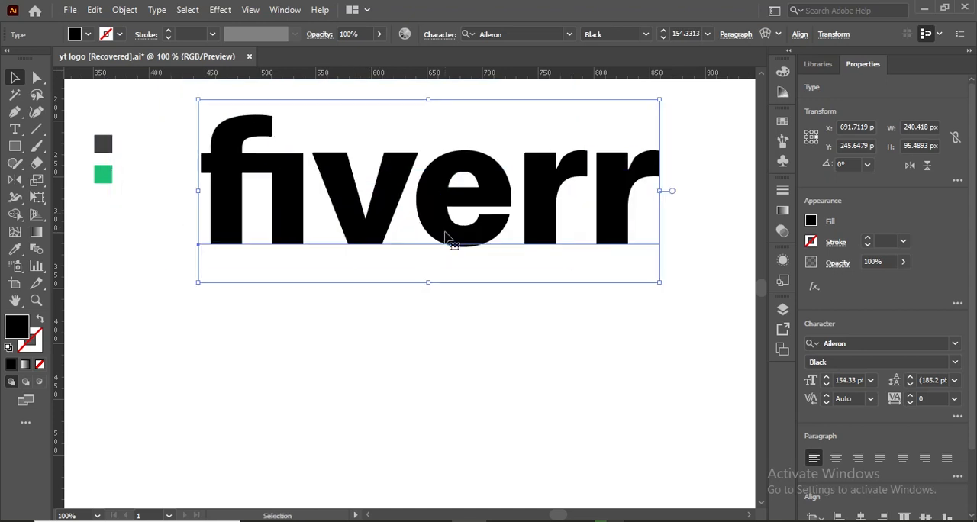
{"action": "left_click", "coordinate": [138, 250]}
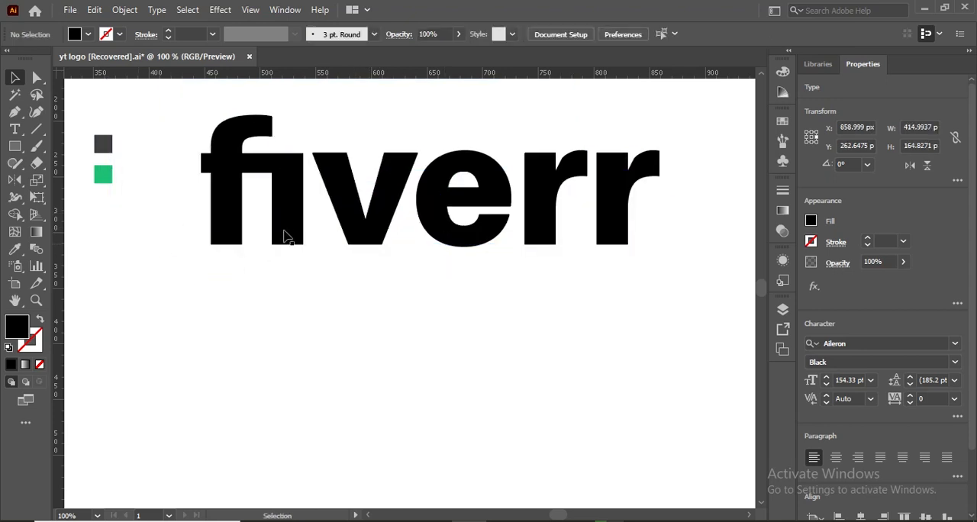
{"action": "left_click", "coordinate": [371, 225]}
{"action": "right_click", "coordinate": [383, 279]}
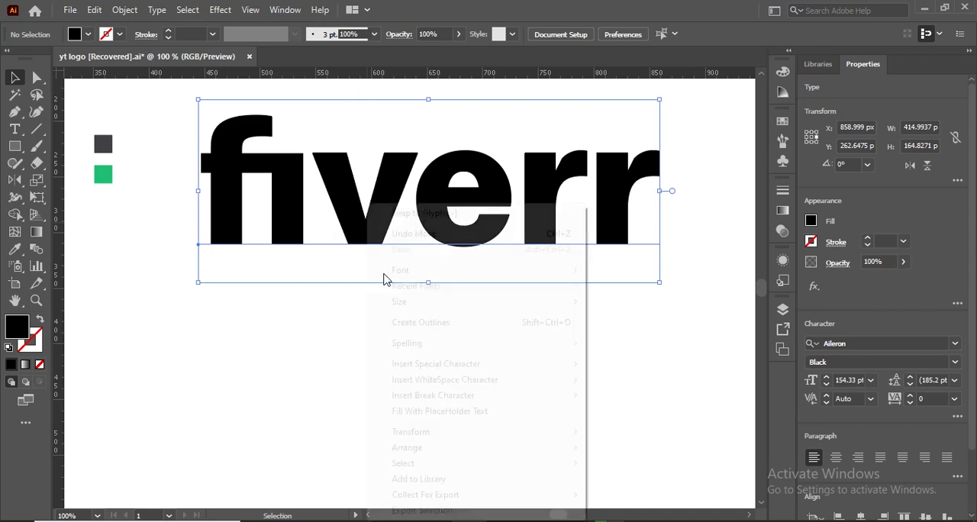
{"action": "left_click", "coordinate": [647, 220]}
- Add a full stop after the last letter of the fiverr text
{"action": "double_click", "coordinate": [643, 218]}
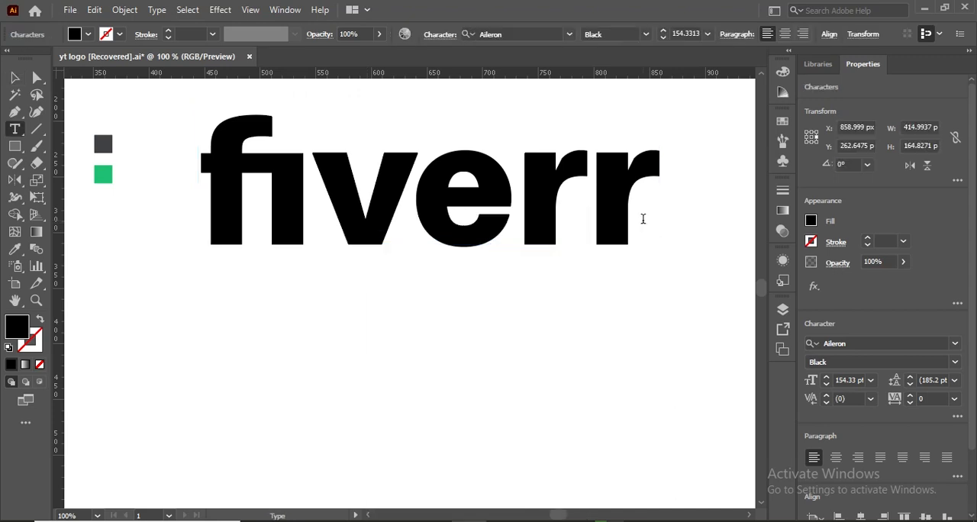
{"action": "type", "text": ",."}
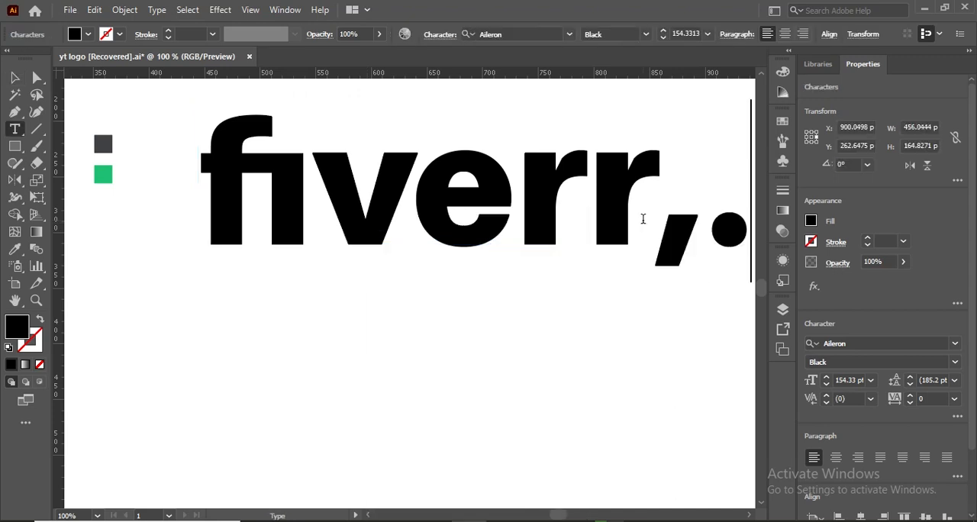
{"action": "key", "text": "BackSpace"}
{"action": "key", "text": "BackSpace"}
{"action": "key", "text": "BackSpace"}
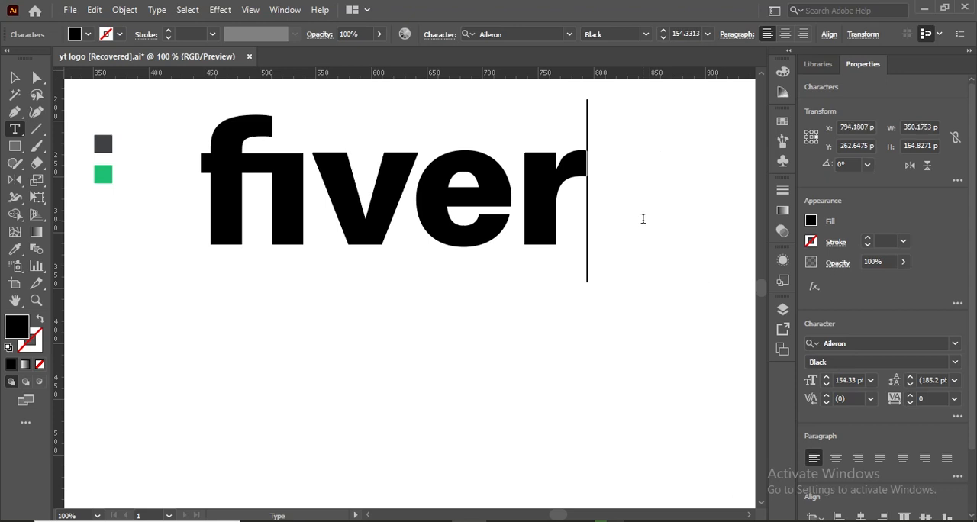
{"action": "type", "text": "r/"}
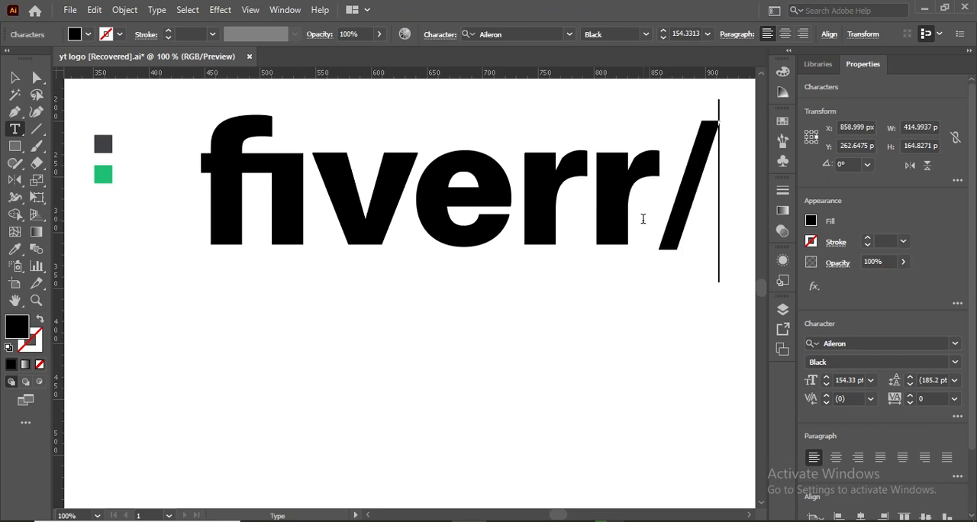
{"action": "key", "text": "BackSpace"}
{"action": "type", "text": "."}
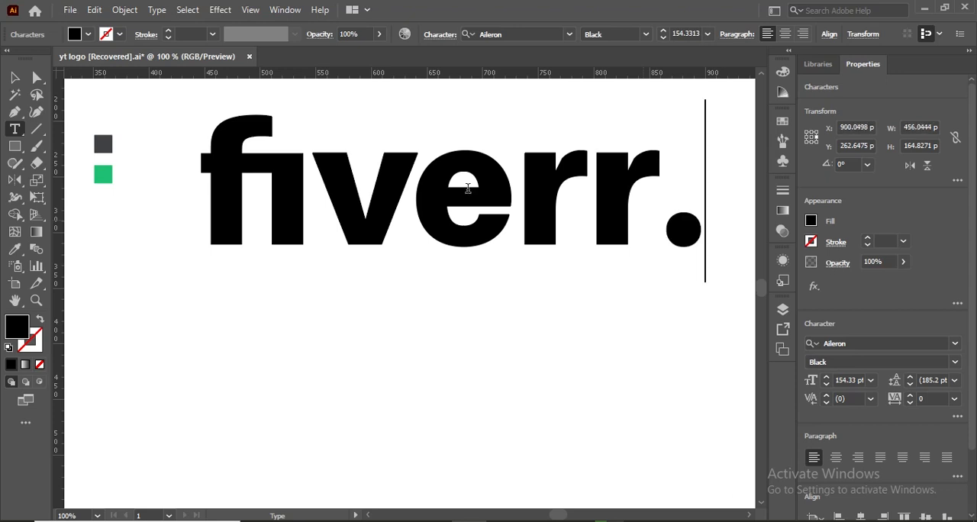
- Convert the fiverr. text to outlines and ungroup it into separate letter shapes
{"action": "left_click", "coordinate": [15, 77]}
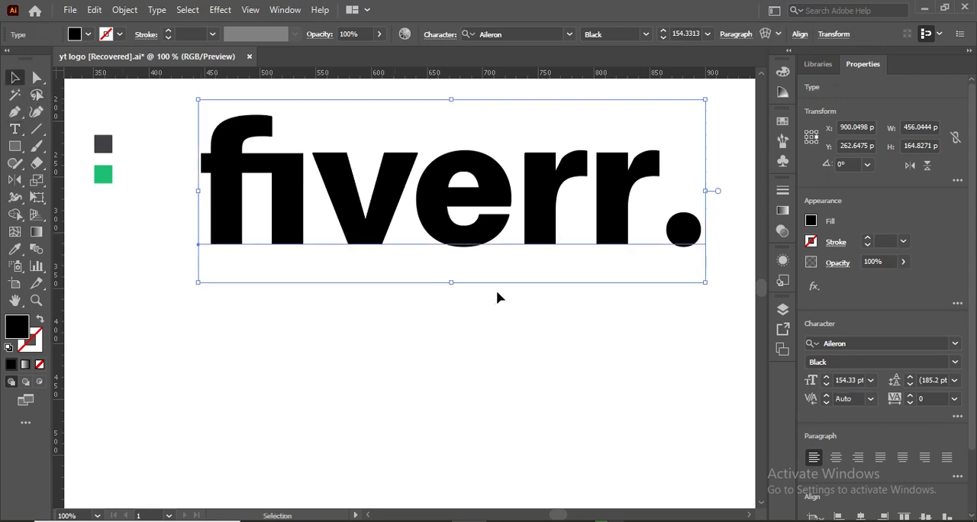
{"action": "right_click", "coordinate": [509, 253]}
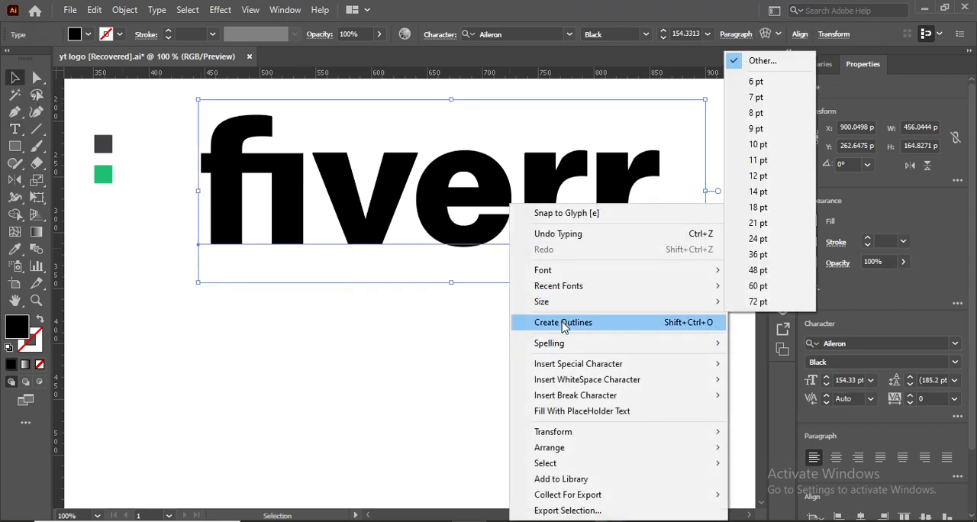
{"action": "left_click", "coordinate": [563, 322]}
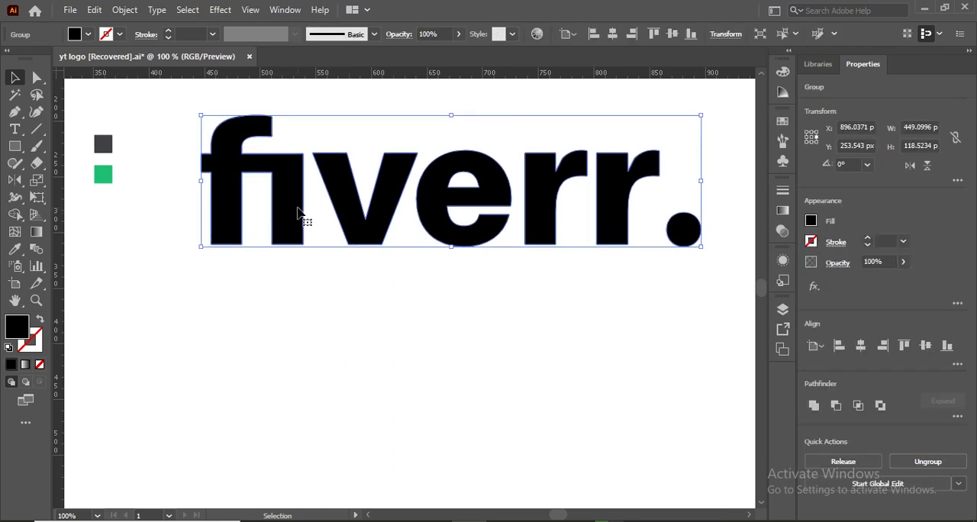
{"action": "right_click", "coordinate": [348, 212]}
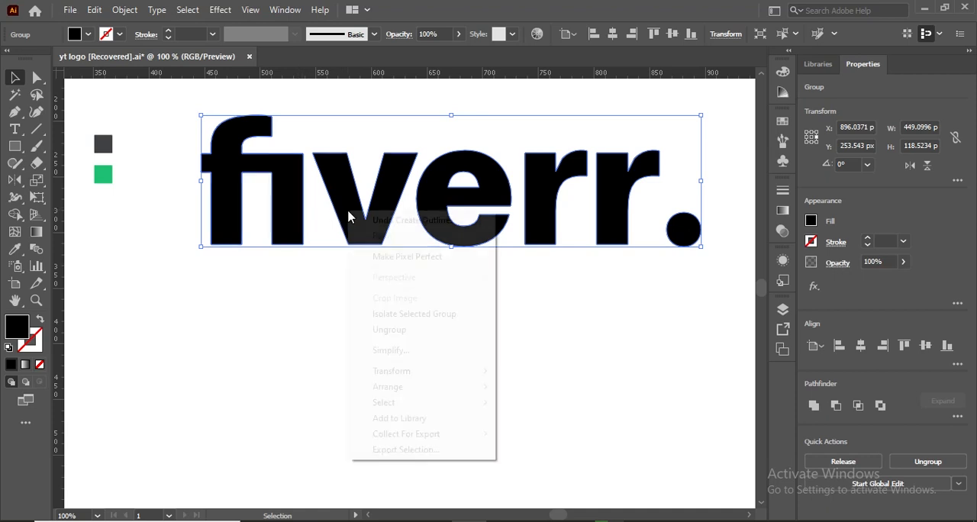
{"action": "left_click", "coordinate": [390, 329]}
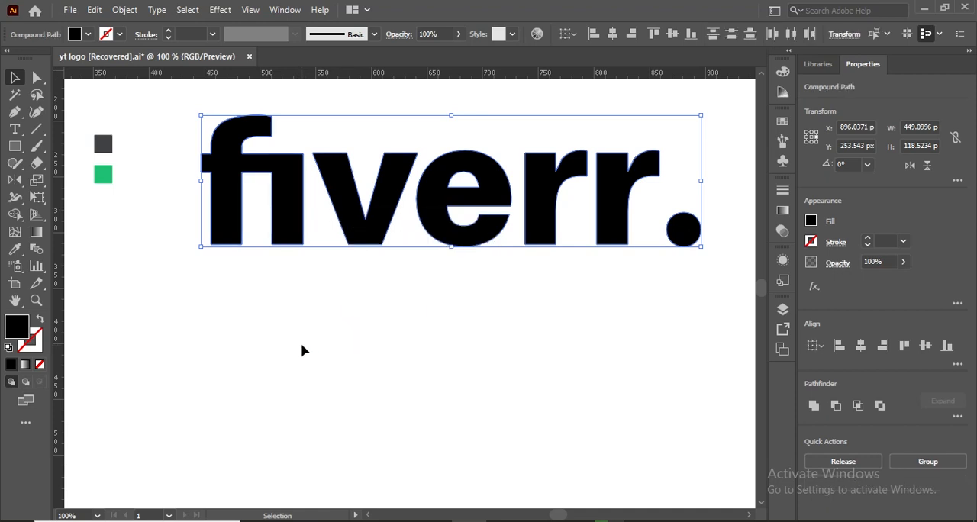
{"action": "left_click", "coordinate": [300, 343]}
- Nudge the v about 6 px left to tighten its gap to the fi shape
{"action": "left_click", "coordinate": [349, 230]}
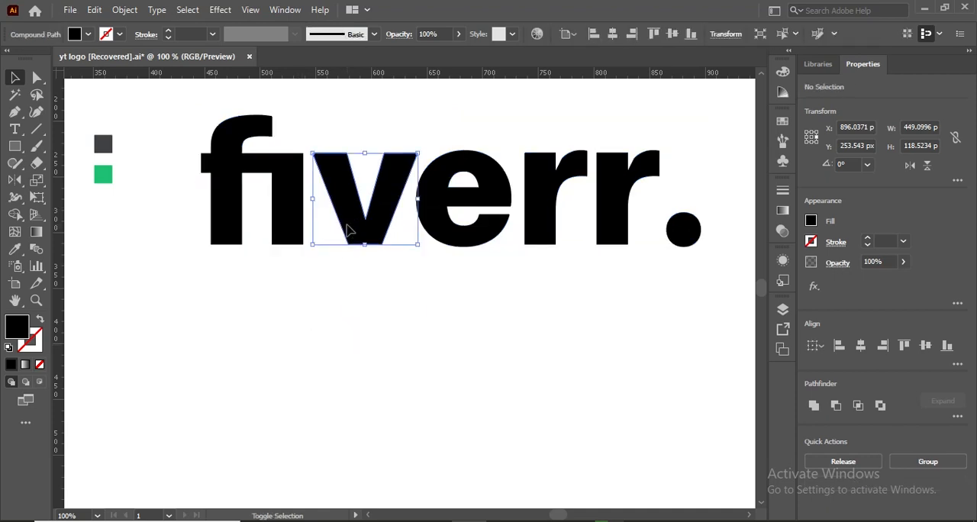
{"action": "key", "text": "shift+Left"}
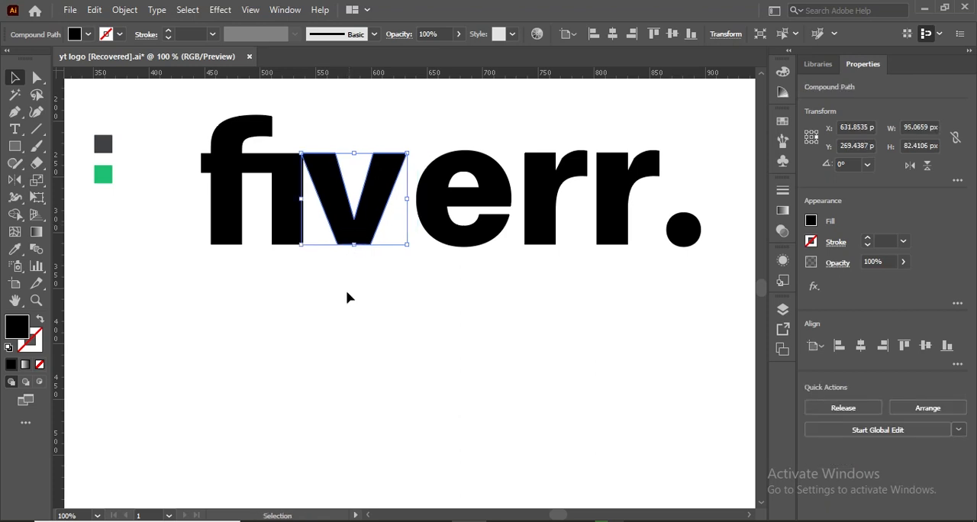
{"action": "left_click", "coordinate": [345, 297]}
{"action": "left_click", "coordinate": [347, 229]}
{"action": "key", "text": "Right"}
{"action": "key", "text": "Right"}
{"action": "key", "text": "Right"}
{"action": "key", "text": "Right"}
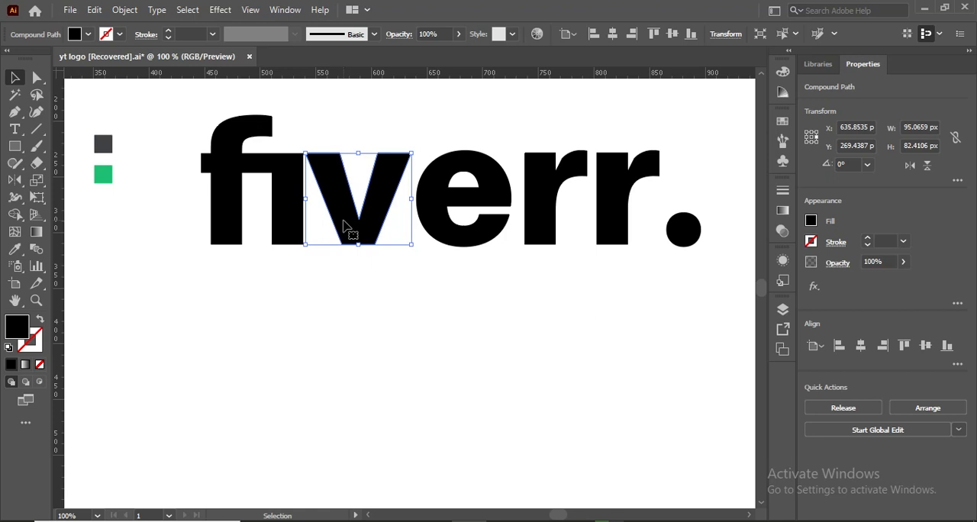
- Nudge the e about 11 px left so it sits tightly against the v
{"action": "left_click", "coordinate": [436, 224]}
{"action": "left_click_drag", "start_coordinate": [435, 224], "coordinate": [429, 221]}
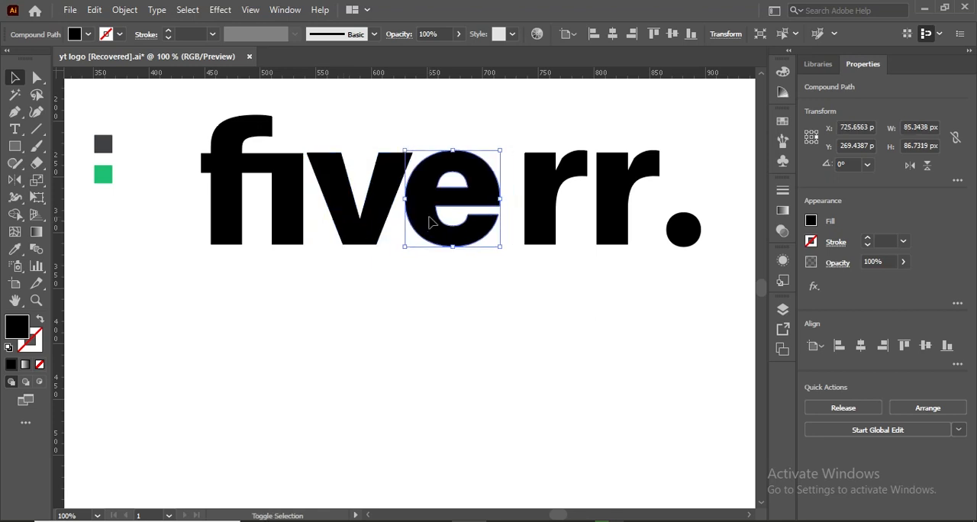
{"action": "key", "text": "Left"}
{"action": "key", "text": "Left"}
{"action": "key", "text": "Left"}
{"action": "key", "text": "Left"}
{"action": "key", "text": "Left"}
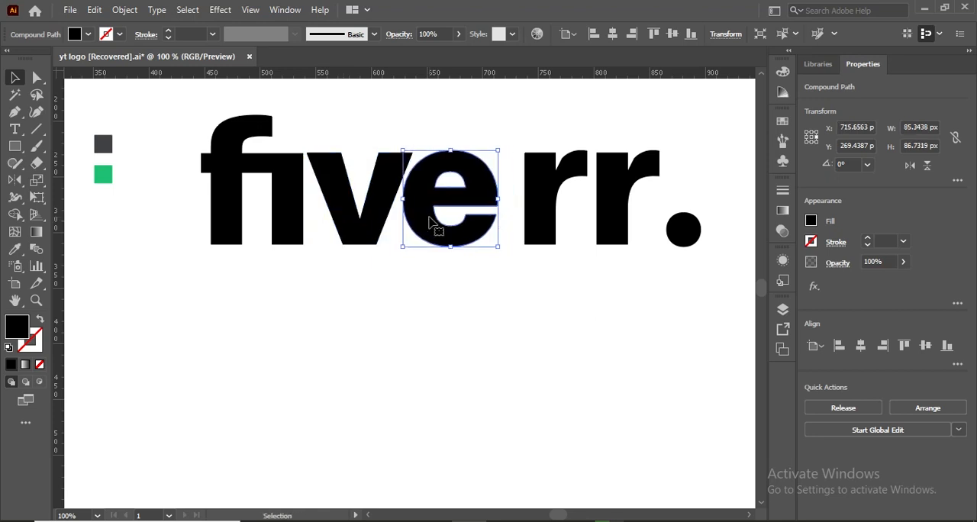
{"action": "key", "text": "Left"}
{"action": "key", "text": "Right"}
{"action": "key", "text": "Right"}
{"action": "key", "text": "Right"}
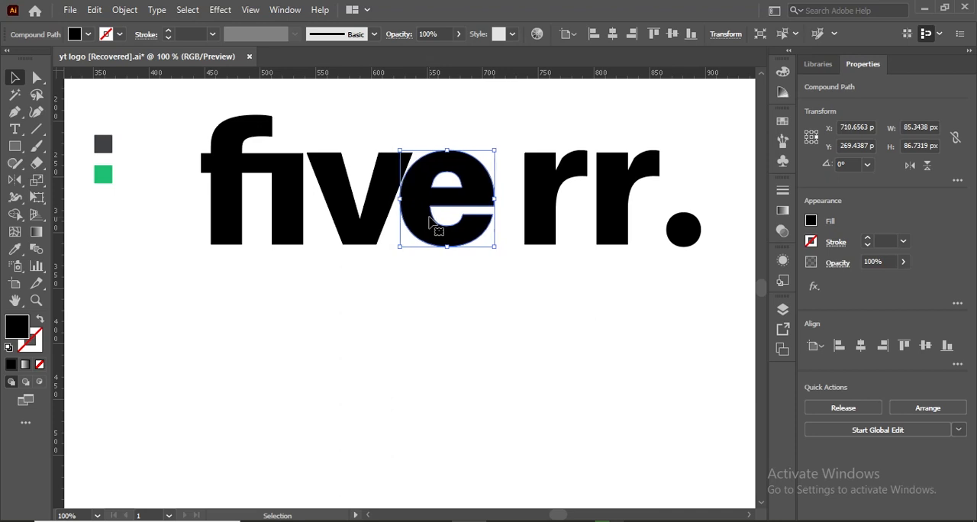
{"action": "key", "text": "Right"}
{"action": "key", "text": "Right"}
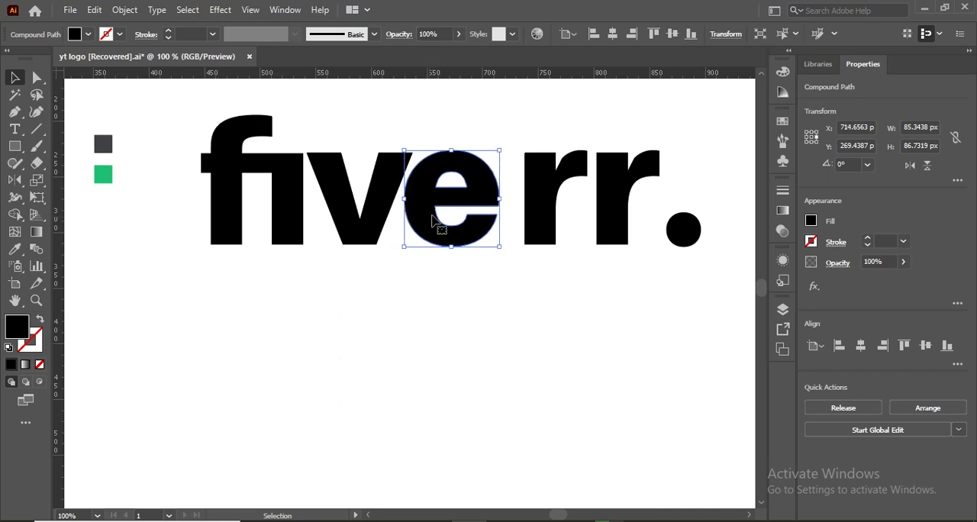
- Shift both r letters together about 18 px left so they sit close beside the e
{"action": "left_click_drag", "start_coordinate": [550, 232], "coordinate": [541, 229]}
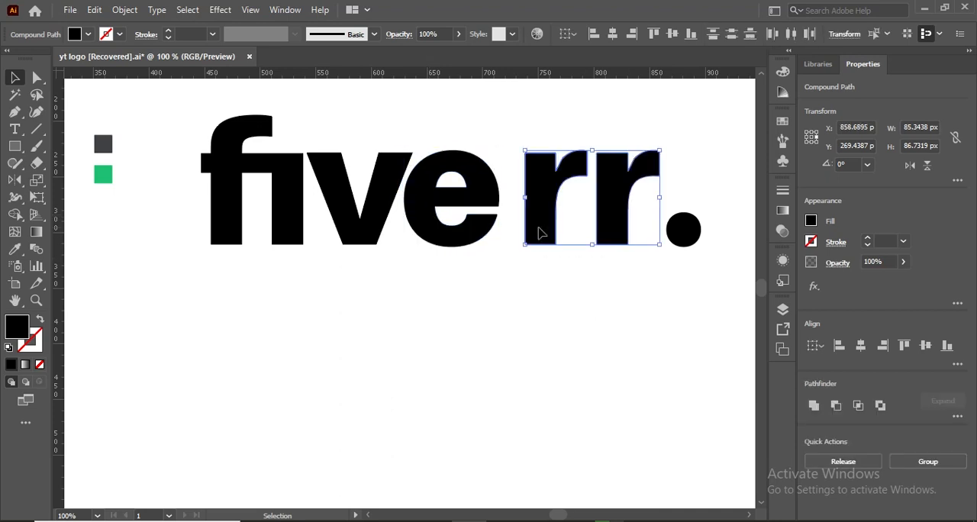
{"action": "key", "text": "shift+Left"}
{"action": "key", "text": "shift+Left"}
{"action": "key", "text": "Left"}
{"action": "key", "text": "Left"}
{"action": "key", "text": "Left"}
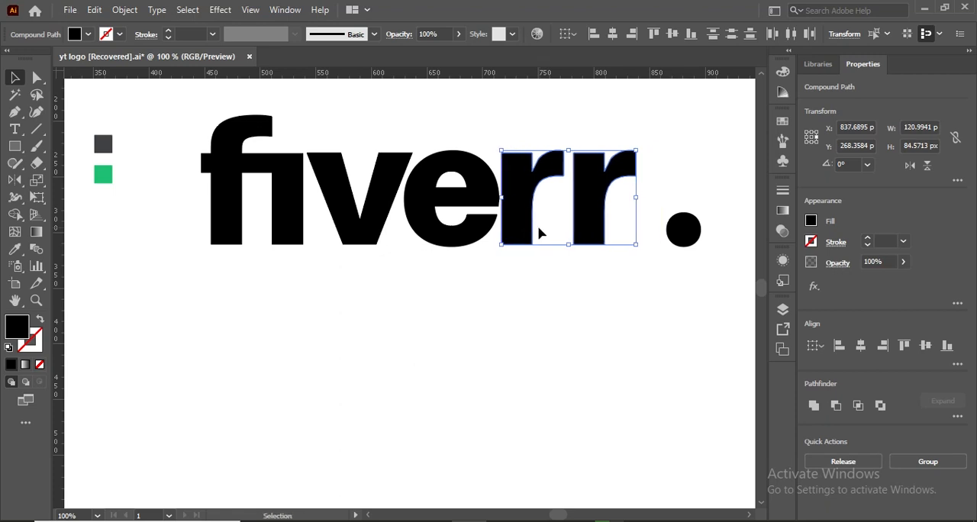
{"action": "key", "text": "Right"}
{"action": "key", "text": "Right"}
{"action": "key", "text": "Right"}
{"action": "key", "text": "Right"}
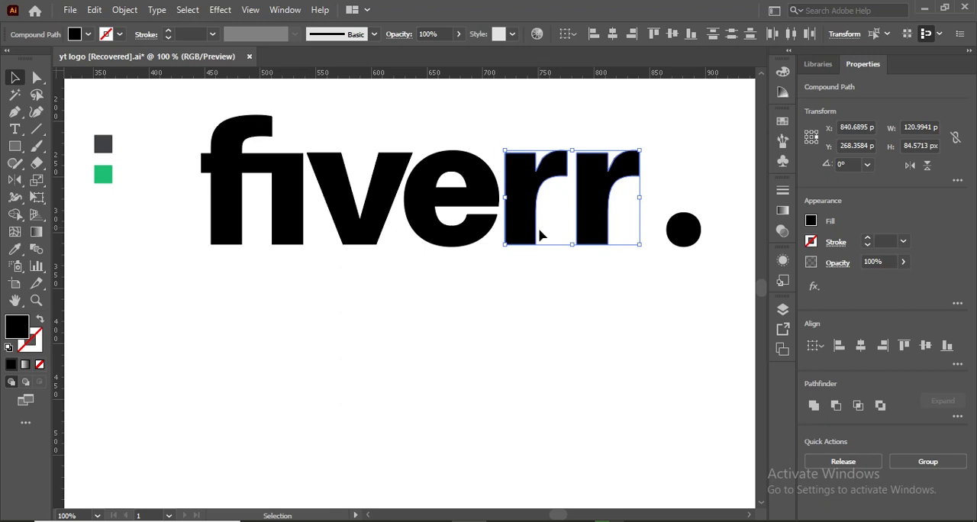
- Move the dot 20 px left towards the last r
{"action": "left_click", "coordinate": [561, 276]}
{"action": "left_click", "coordinate": [688, 231]}
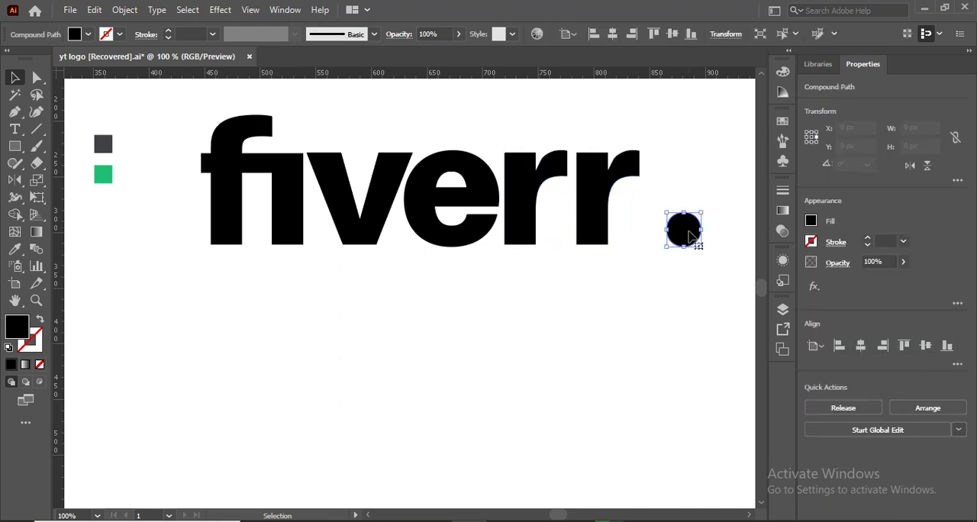
{"action": "key", "text": "shift+Left"}
{"action": "key", "text": "shift+Left"}
{"action": "key", "text": "shift+Left"}
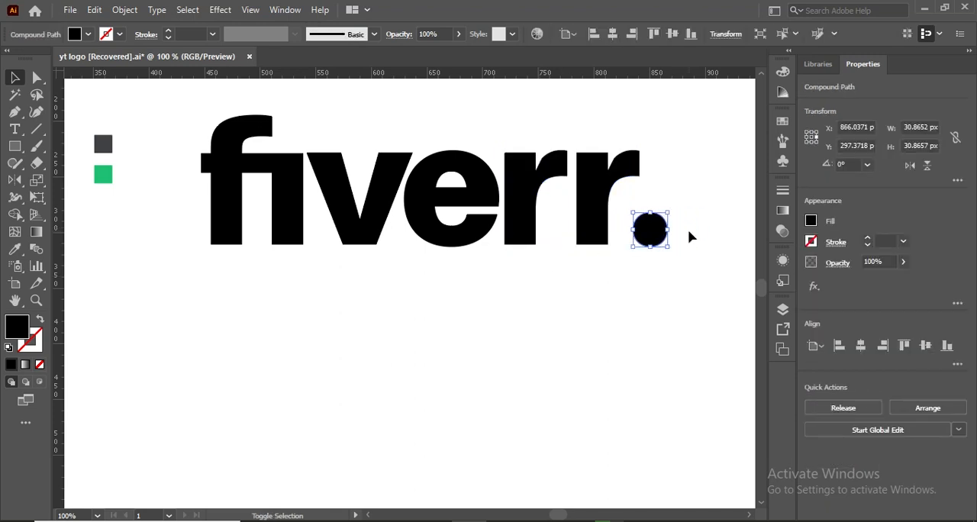
{"action": "key", "text": "shift+Right"}
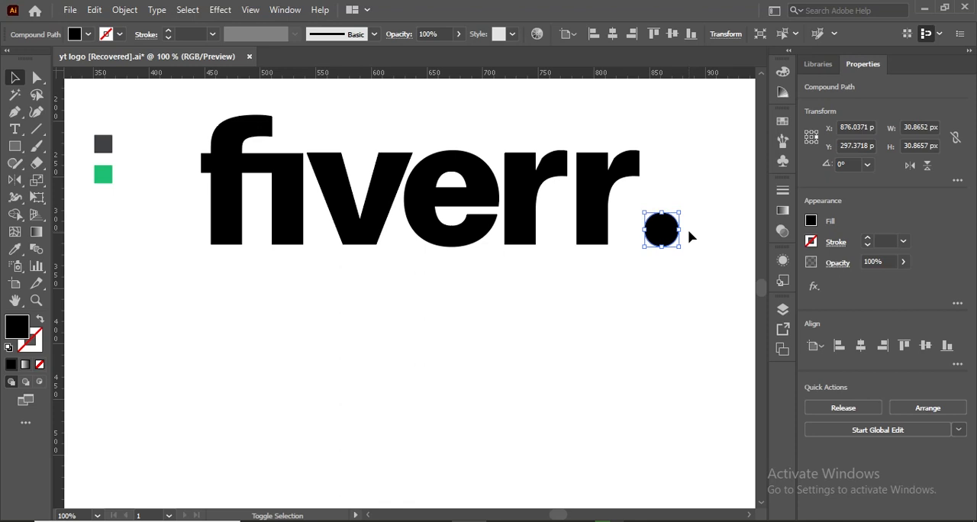
- Move the last r 10 px left to overlap the first r, and hide the selection edges to check the joint
{"action": "left_click", "coordinate": [575, 272]}
{"action": "left_click", "coordinate": [587, 183]}
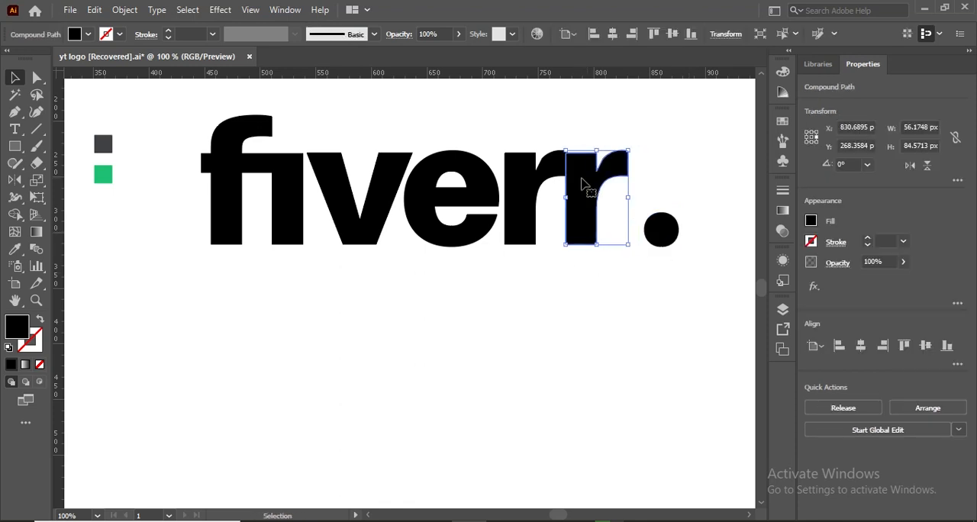
{"action": "key", "text": "ctrl+h"}
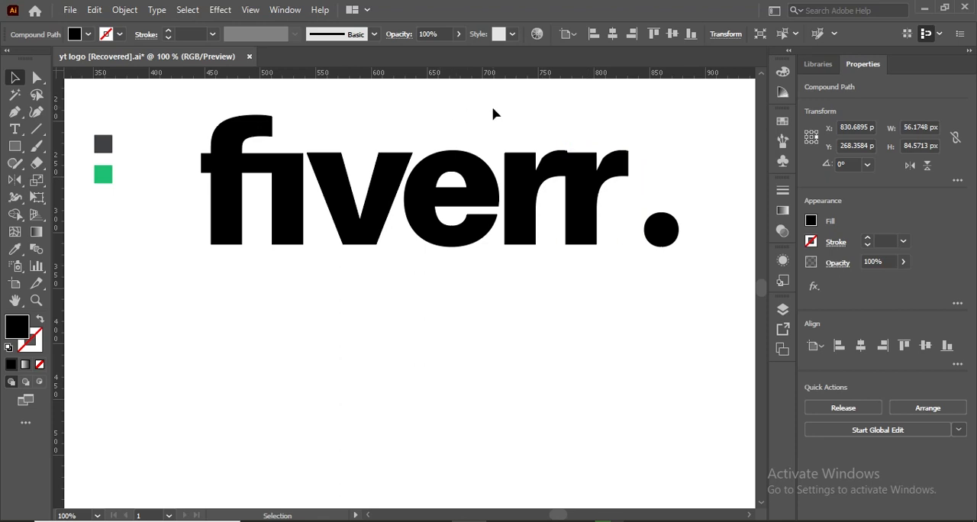
{"action": "left_click", "coordinate": [493, 113]}
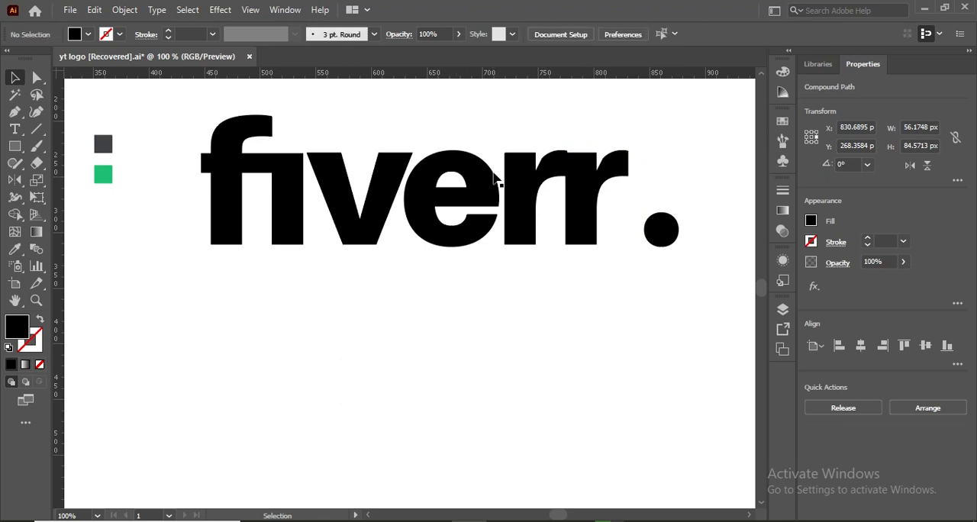
- Draw a black rectangle about 36 by 19 px over the joint between the two r letters
{"action": "left_click", "coordinate": [14, 146]}
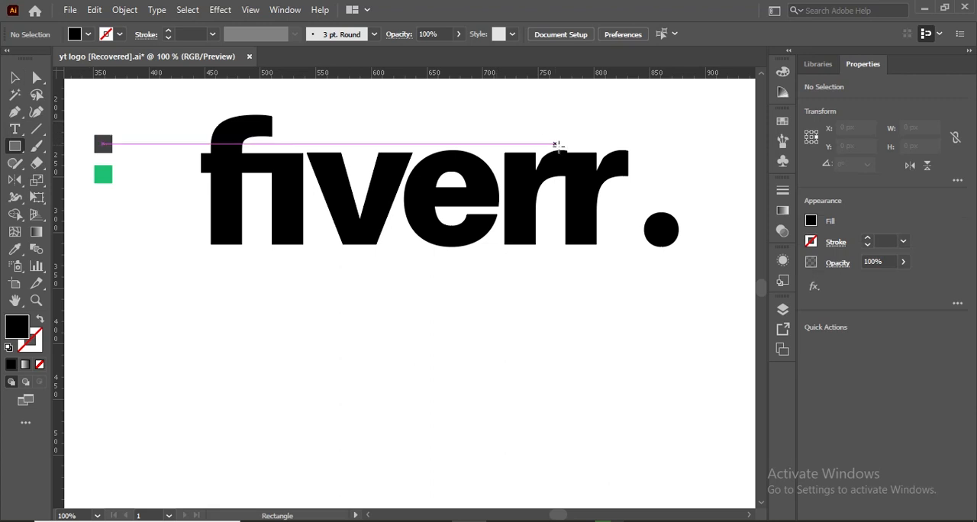
{"action": "left_click_drag", "start_coordinate": [557, 151], "coordinate": [598, 172]}
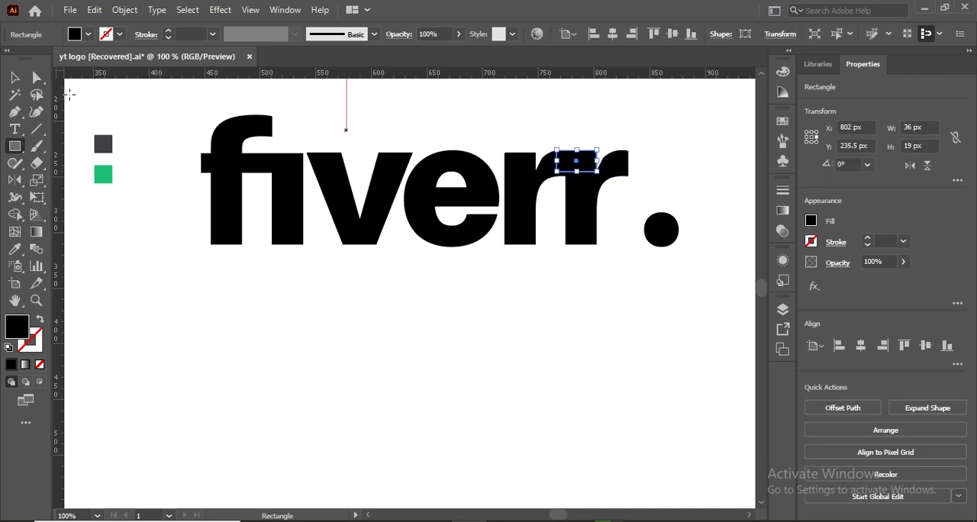
{"action": "left_click", "coordinate": [16, 78]}
{"action": "left_click", "coordinate": [399, 324]}
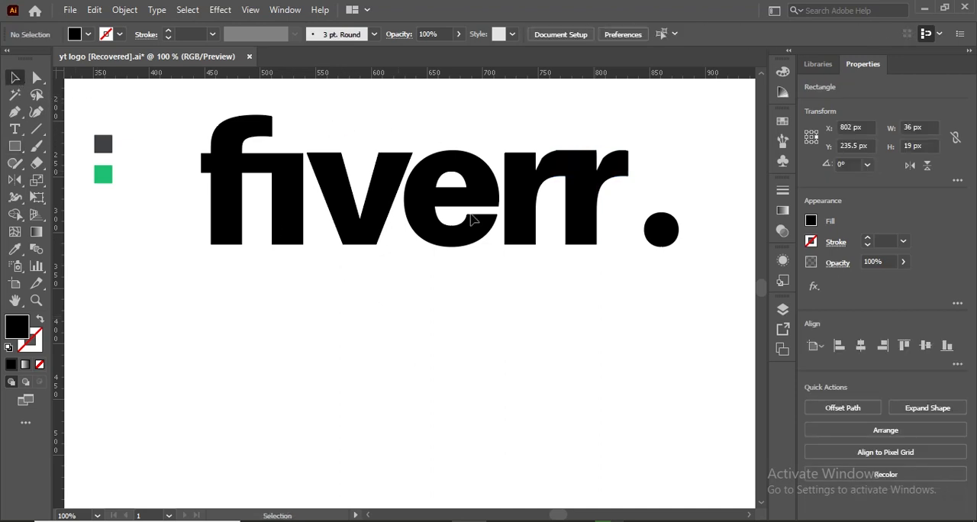
{"action": "left_click", "coordinate": [576, 164]}
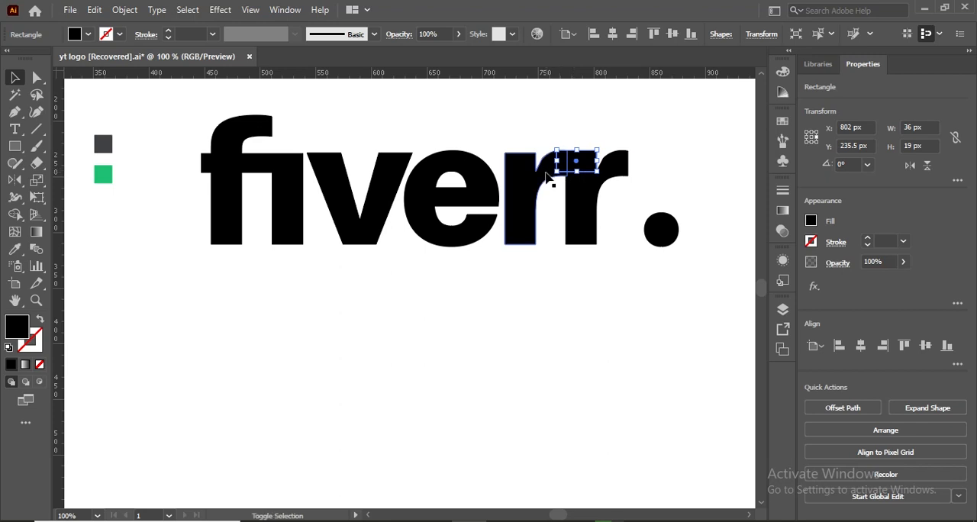
{"action": "left_click", "coordinate": [546, 177], "text": "shift"}
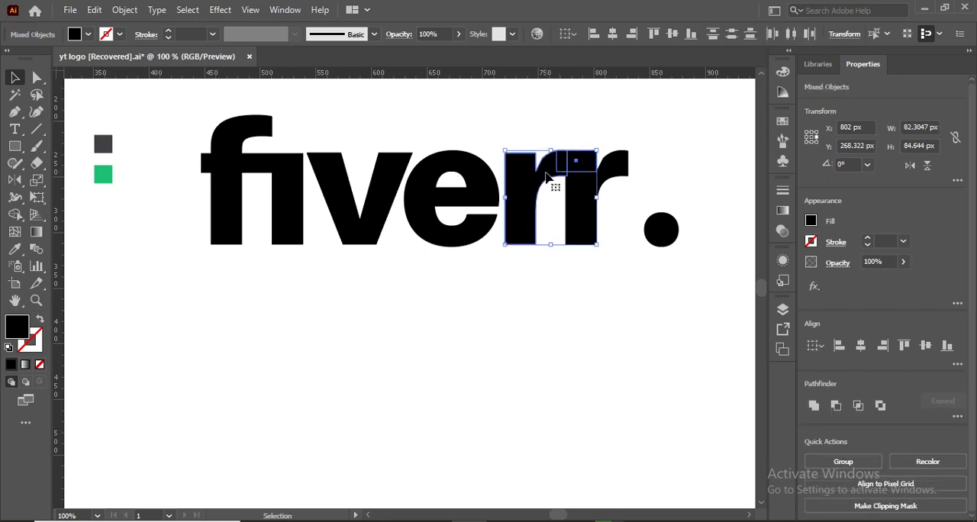
{"action": "left_click", "coordinate": [554, 281]}
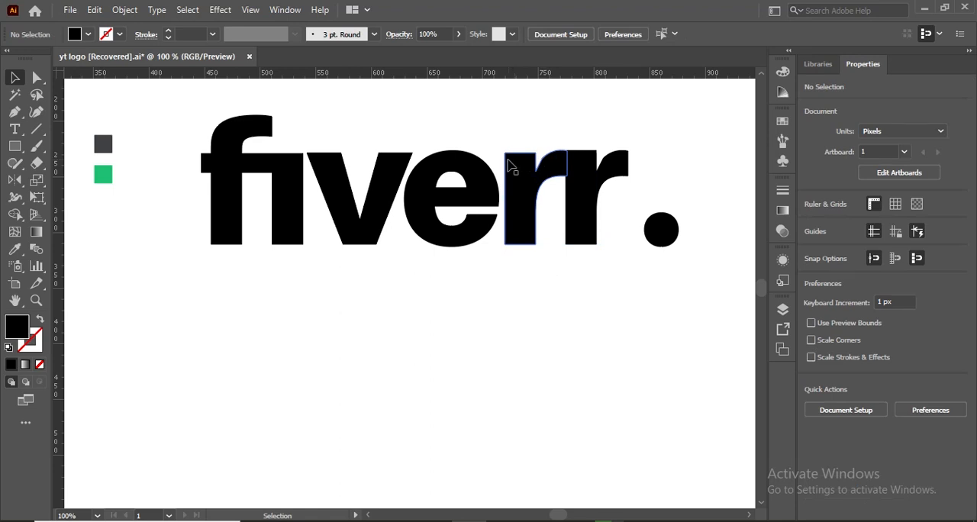
{"action": "left_click", "coordinate": [36, 77]}
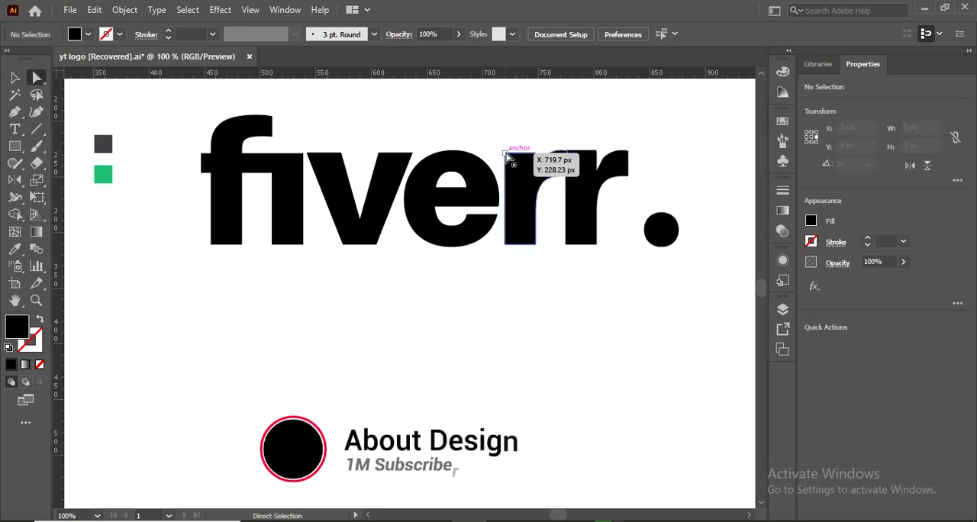
{"action": "left_click_drag", "start_coordinate": [506, 154], "coordinate": [537, 158]}
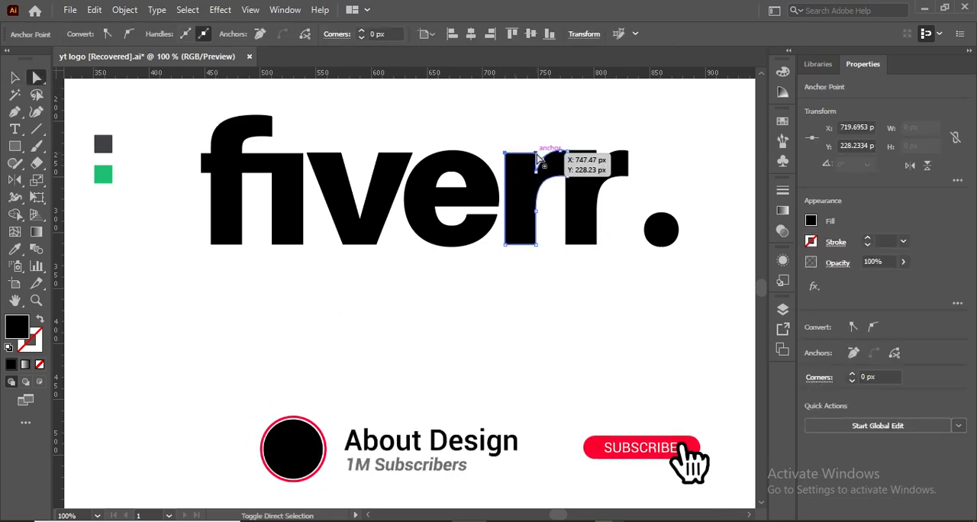
{"action": "left_click", "coordinate": [537, 156], "text": "shift"}
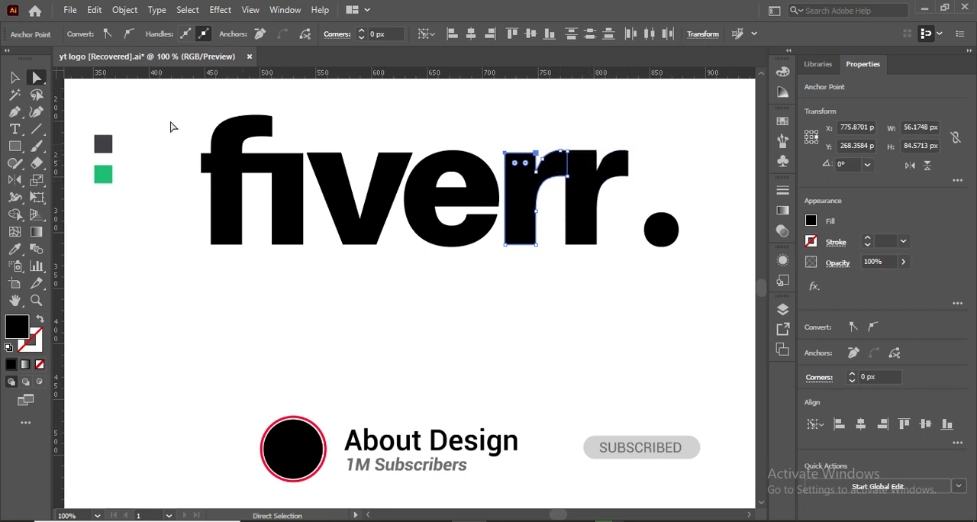
{"action": "left_click", "coordinate": [14, 77]}
{"action": "left_click", "coordinate": [496, 371]}
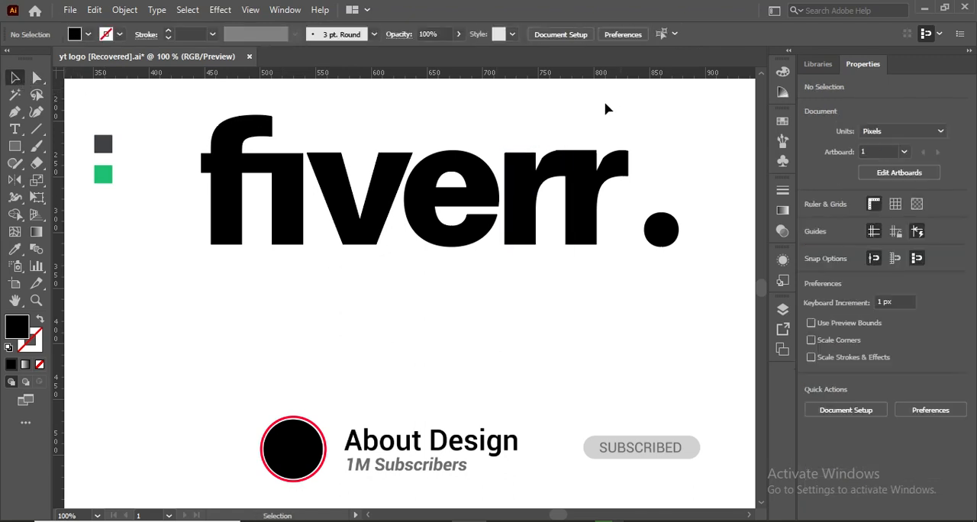
- Delete the rectangle covering the joint between the two r letters
{"action": "left_click", "coordinate": [577, 155]}
{"action": "key", "text": "Delete"}
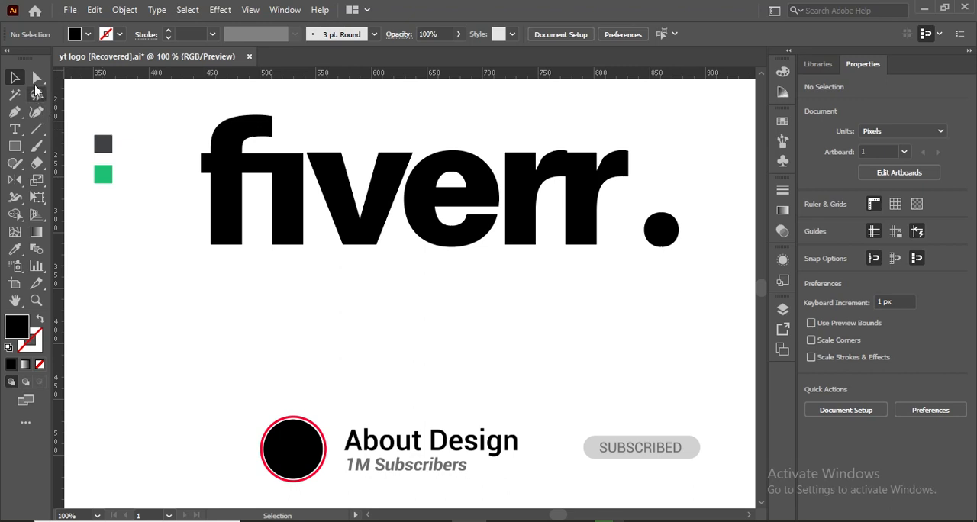
- Try to raise the top corner anchors of both r stems to the height of their curved arms
{"action": "left_click", "coordinate": [37, 77]}
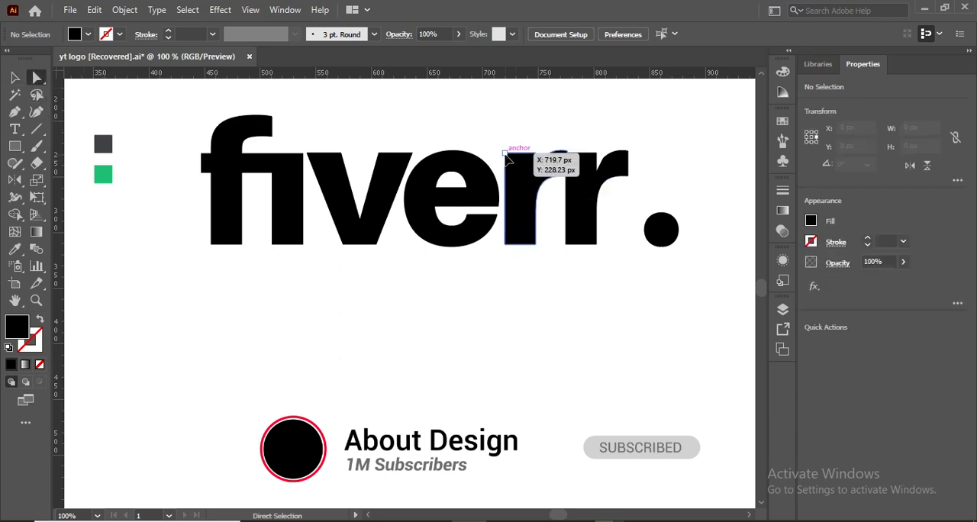
{"action": "left_click", "coordinate": [505, 153]}
{"action": "left_click", "coordinate": [577, 157], "text": "shift"}
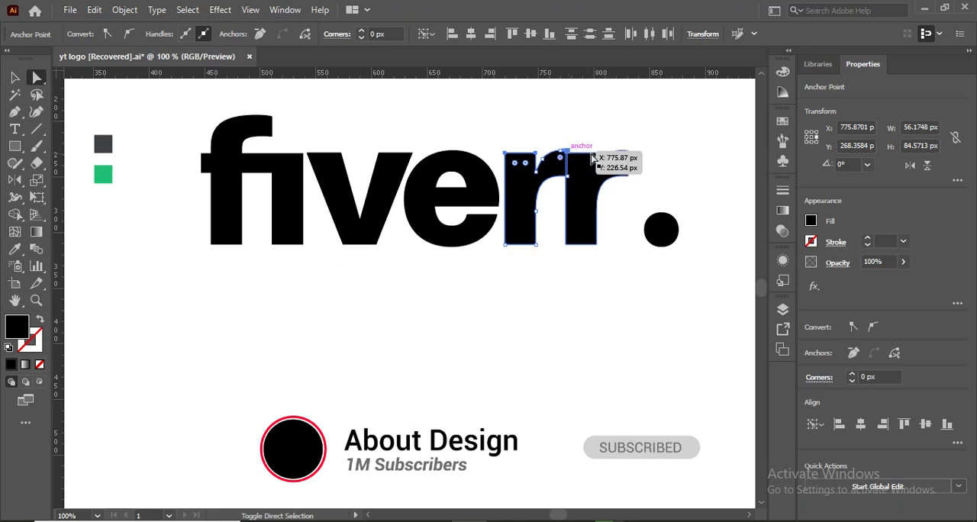
{"action": "left_click_drag", "start_coordinate": [600, 158], "coordinate": [569, 158]}
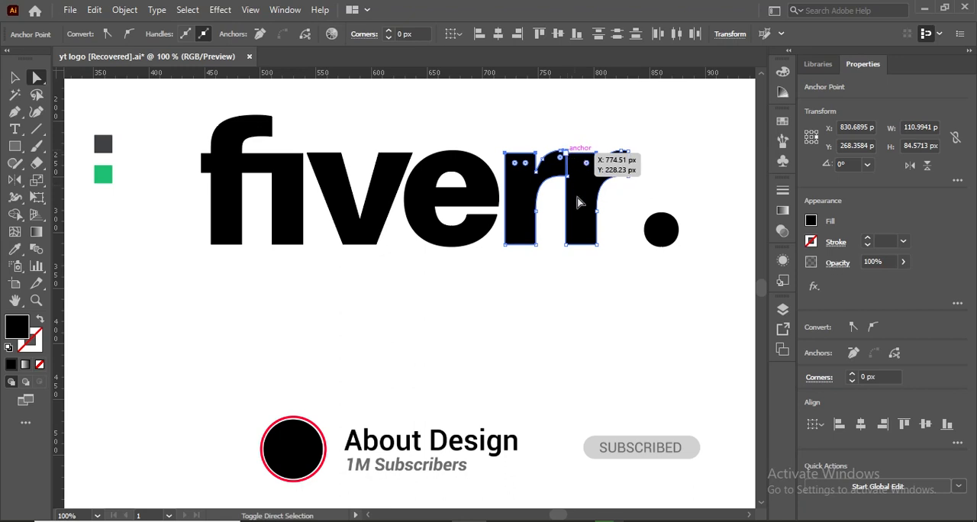
{"action": "left_click_drag", "start_coordinate": [577, 203], "coordinate": [578, 202]}
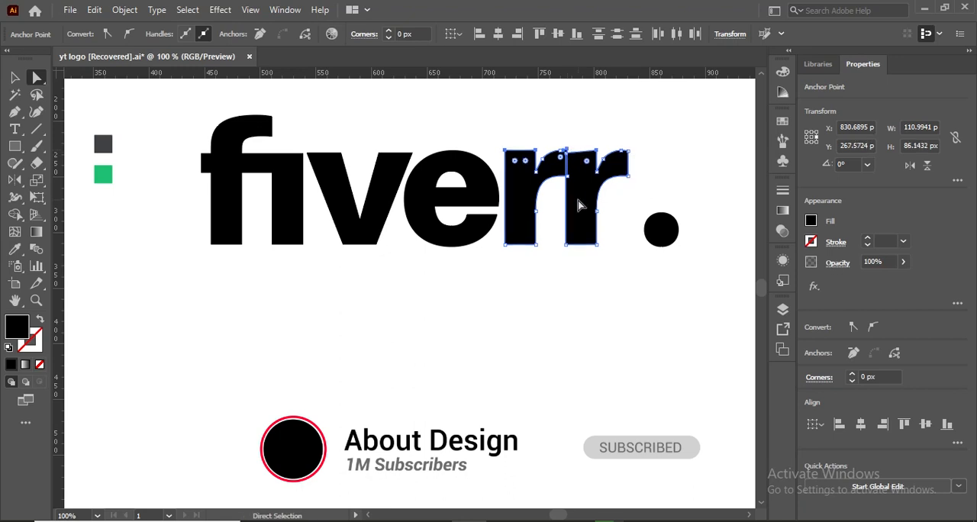
{"action": "key", "text": "v"}
{"action": "key", "text": "a"}
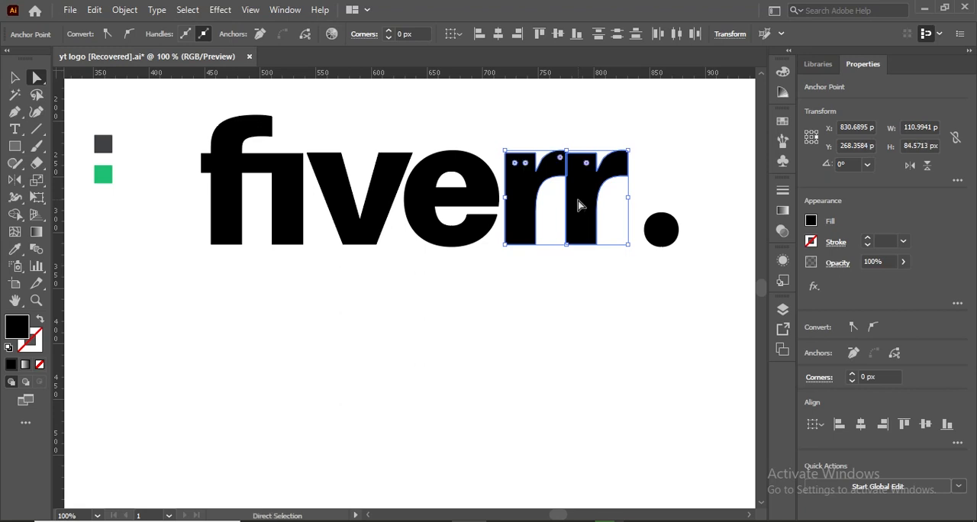
{"action": "left_click", "coordinate": [554, 270]}
- Move the two top corner anchors of each r stem up, level with the tops of the letters' curved arms
{"action": "key", "text": "ctrl+equal"}
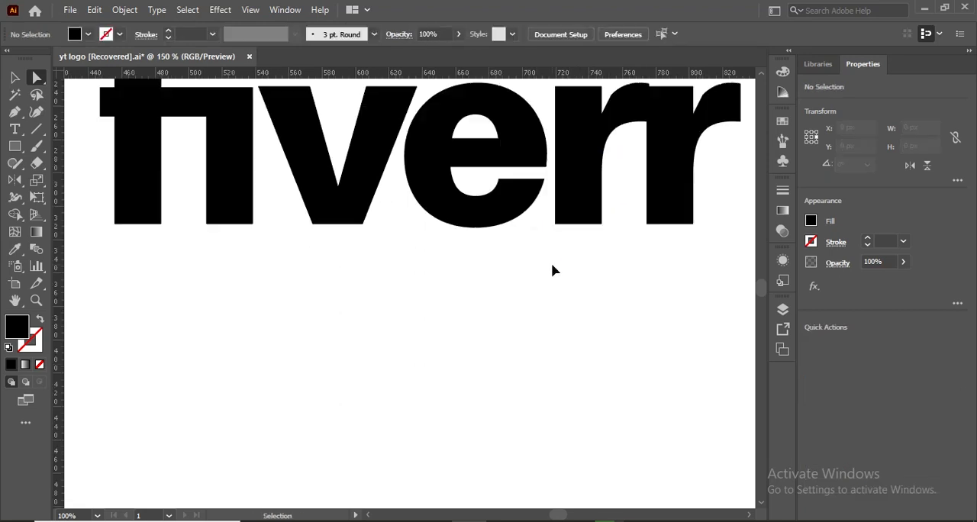
{"action": "key", "text": "ctrl+equal"}
{"action": "scroll", "coordinate": [554, 270], "scroll_direction": "up", "scroll_amount": 3}
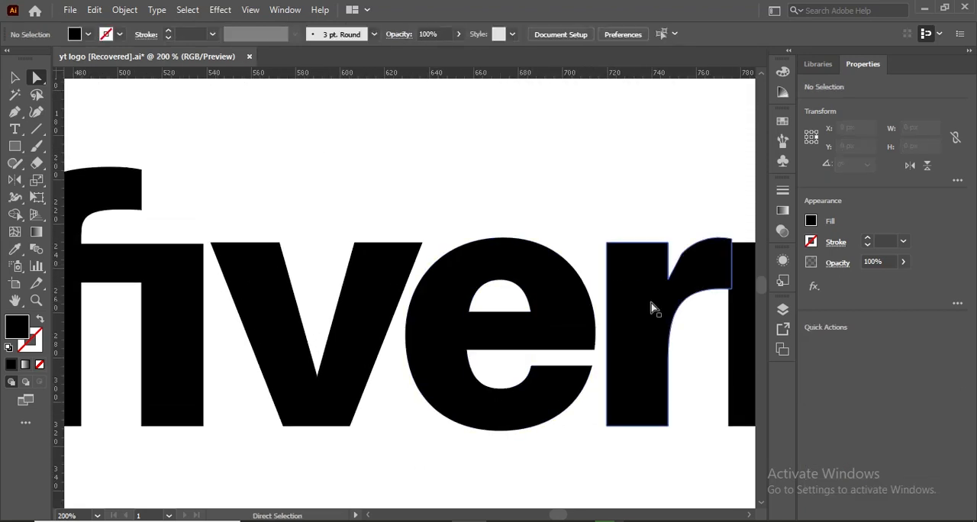
{"action": "left_click_drag", "start_coordinate": [560, 517], "coordinate": [560, 516]}
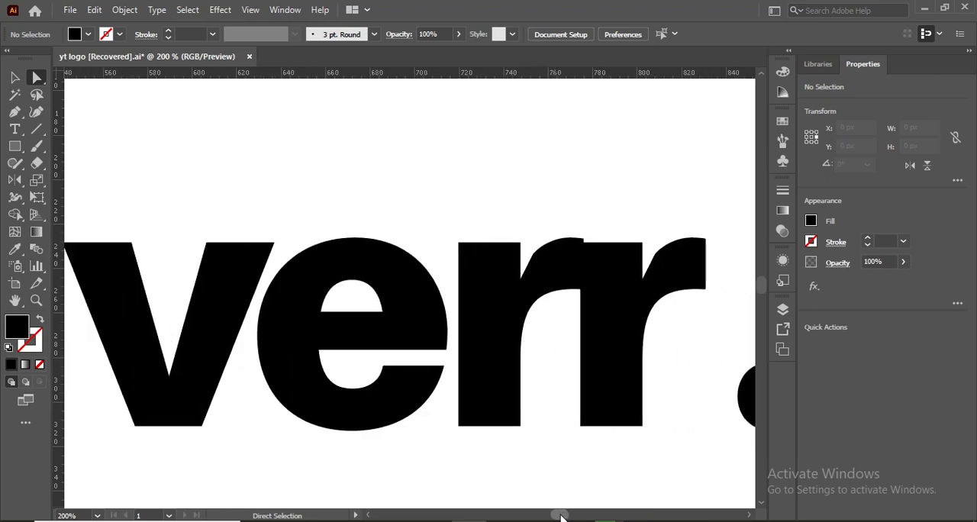
{"action": "left_click", "coordinate": [603, 258]}
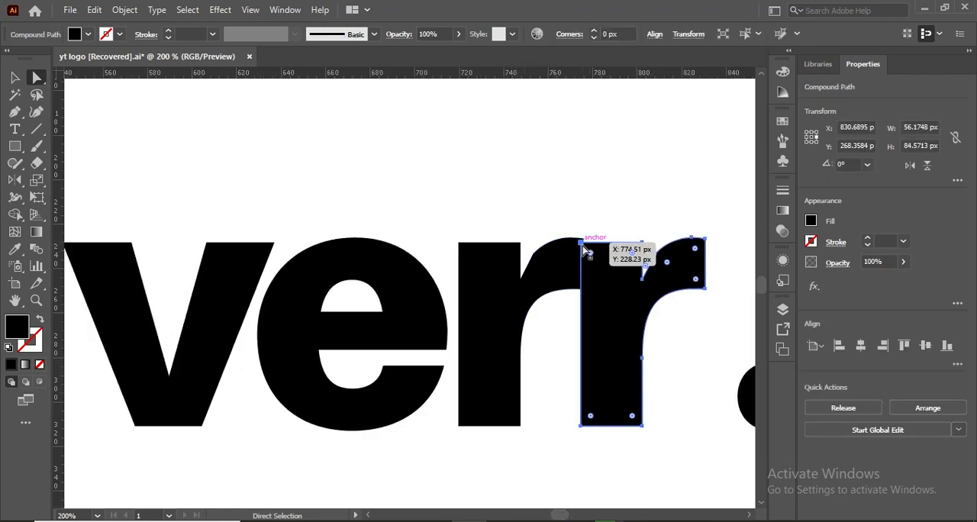
{"action": "left_click", "coordinate": [633, 246]}
{"action": "left_click", "coordinate": [643, 242], "text": "shift"}
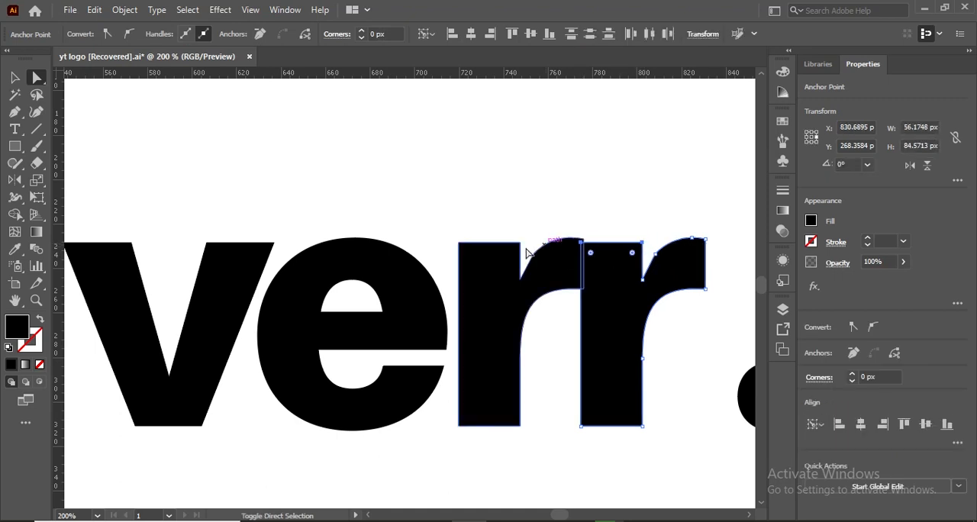
{"action": "left_click", "coordinate": [458, 243], "text": "shift"}
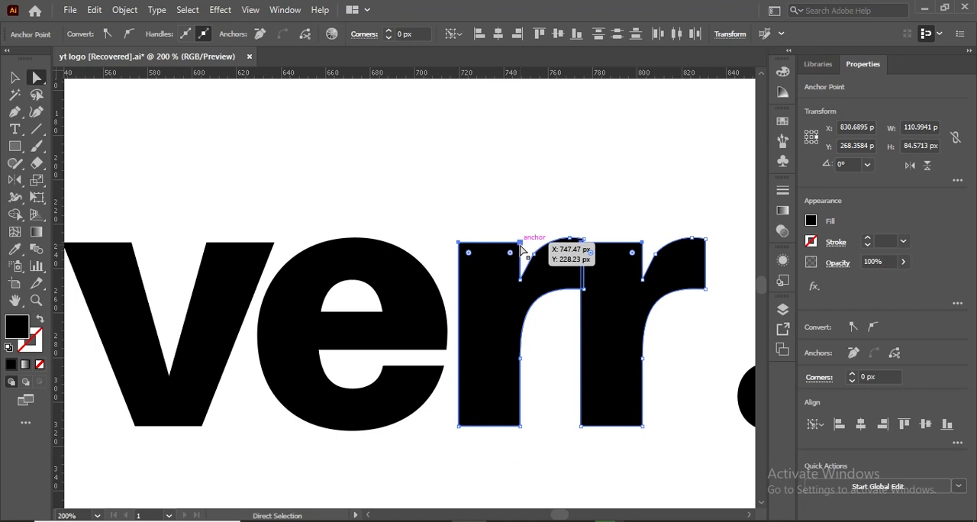
{"action": "left_click", "coordinate": [519, 243], "text": "shift"}
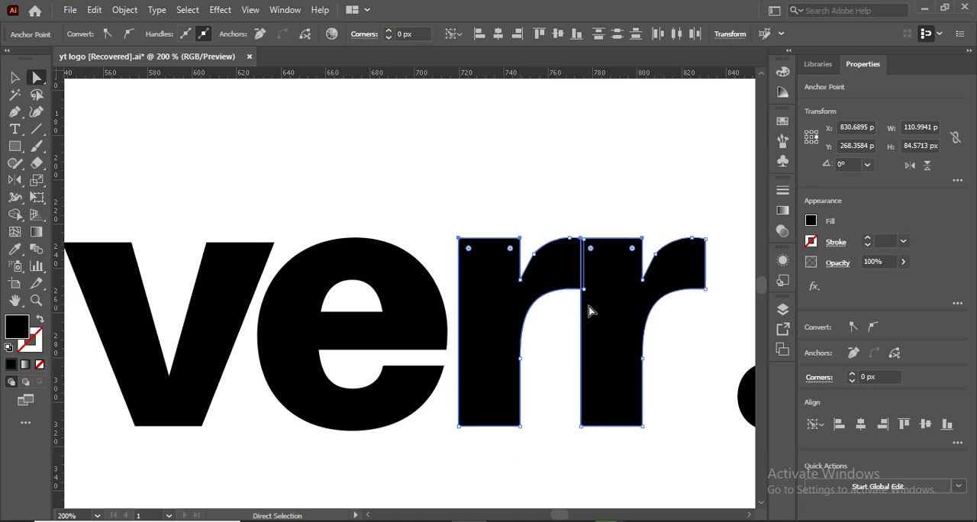
{"action": "left_click", "coordinate": [499, 185]}
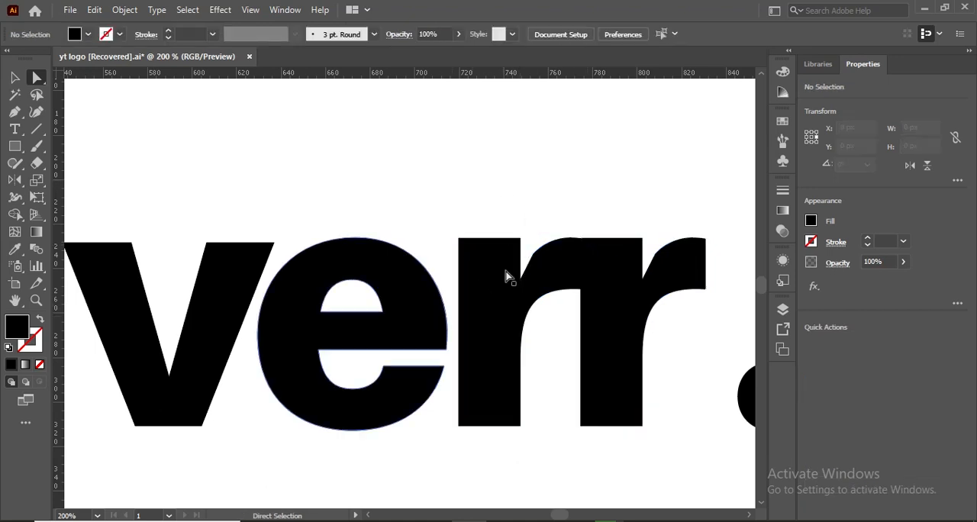
{"action": "left_click", "coordinate": [582, 242]}
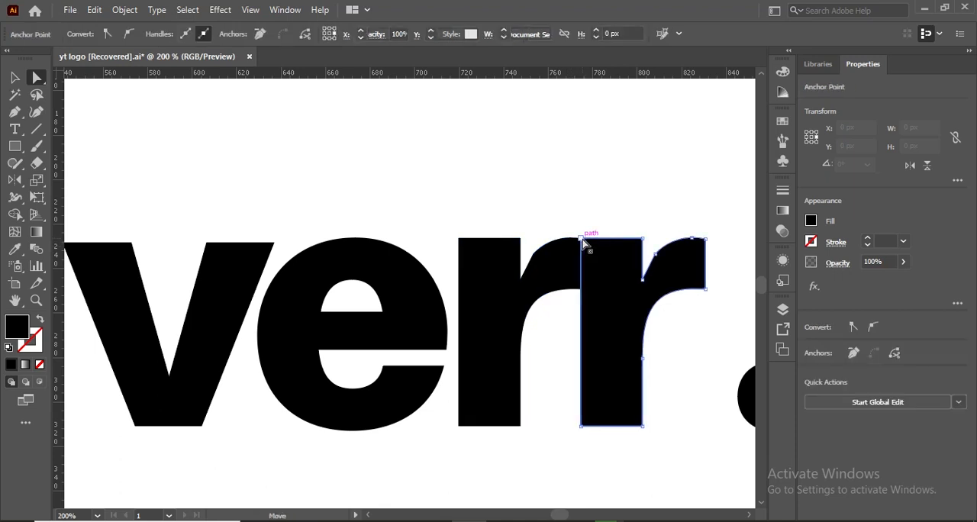
{"action": "left_click", "coordinate": [511, 201]}
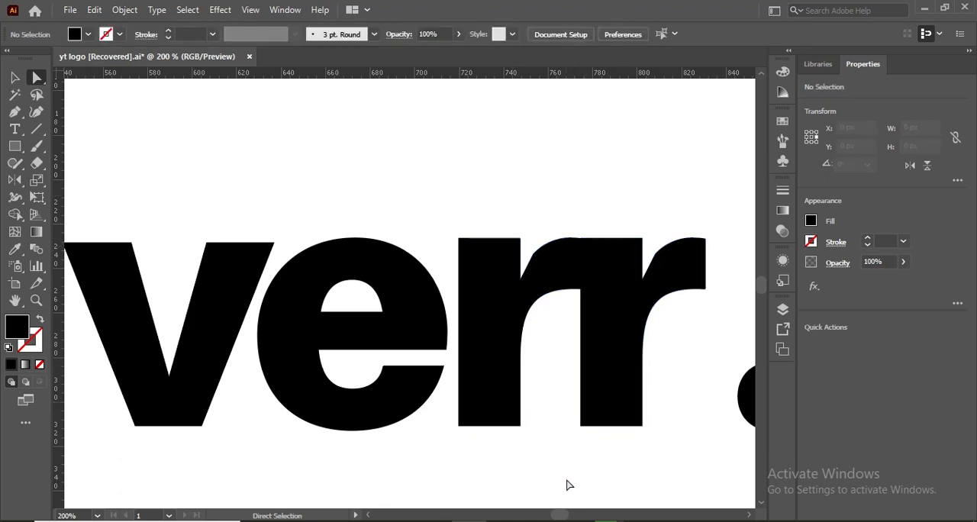
- Move the dot 20 px left so it sits close beside the last r
{"action": "scroll", "coordinate": [563, 517], "scroll_direction": "left", "scroll_amount": 3}
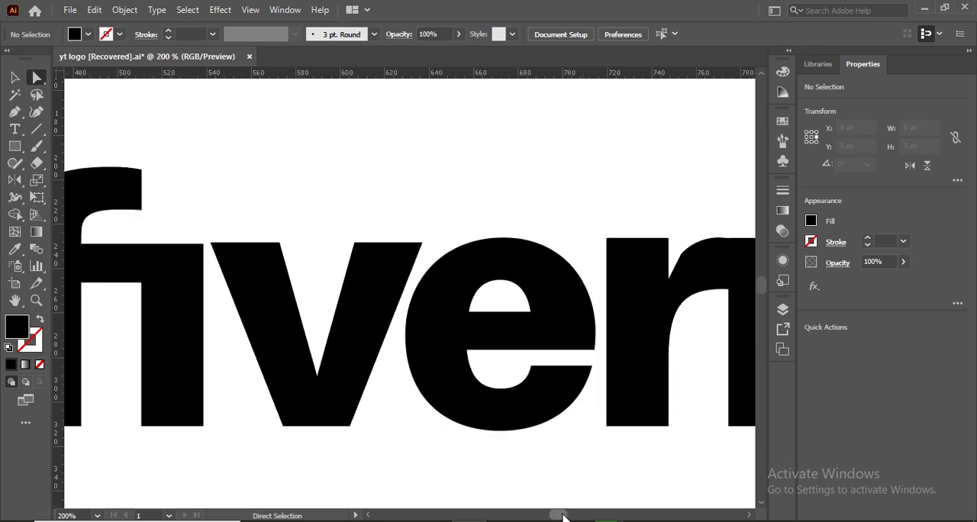
{"action": "key", "text": "ctrl+minus"}
{"action": "key", "text": "ctrl+0"}
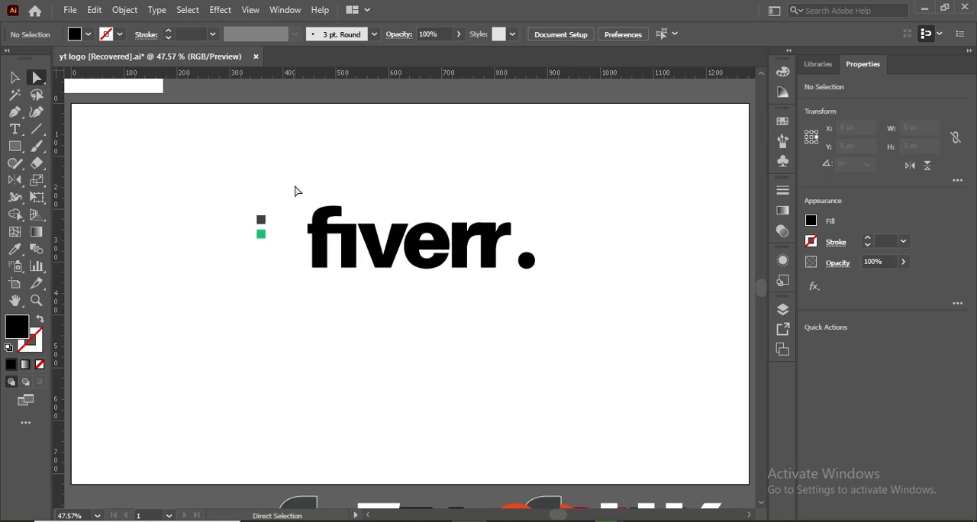
{"action": "left_click_drag", "start_coordinate": [418, 254], "coordinate": [469, 324]}
{"action": "left_click", "coordinate": [525, 261]}
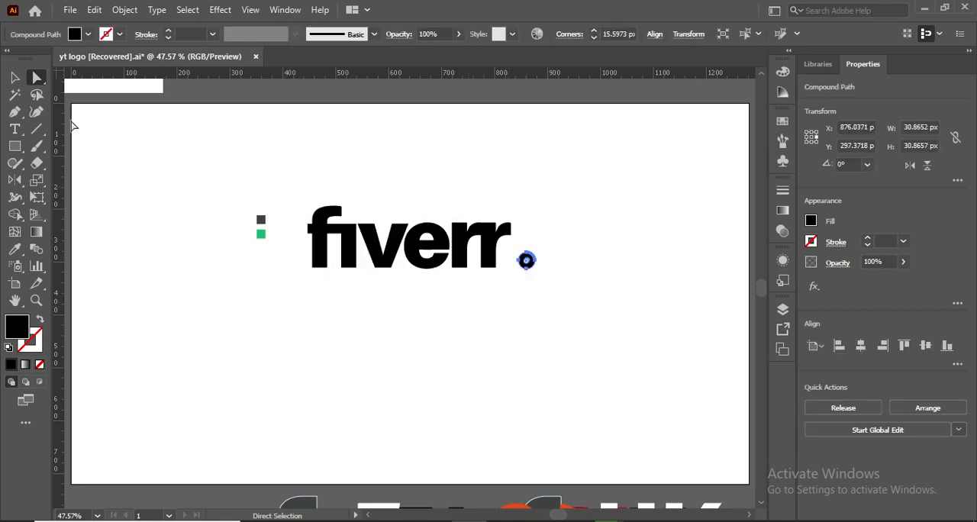
{"action": "left_click", "coordinate": [21, 84]}
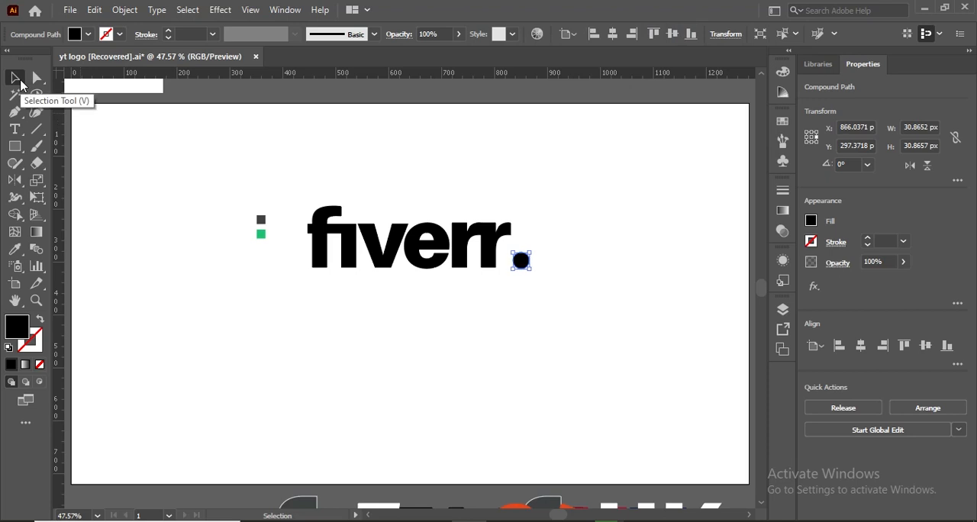
{"action": "key", "text": "shift+Left"}
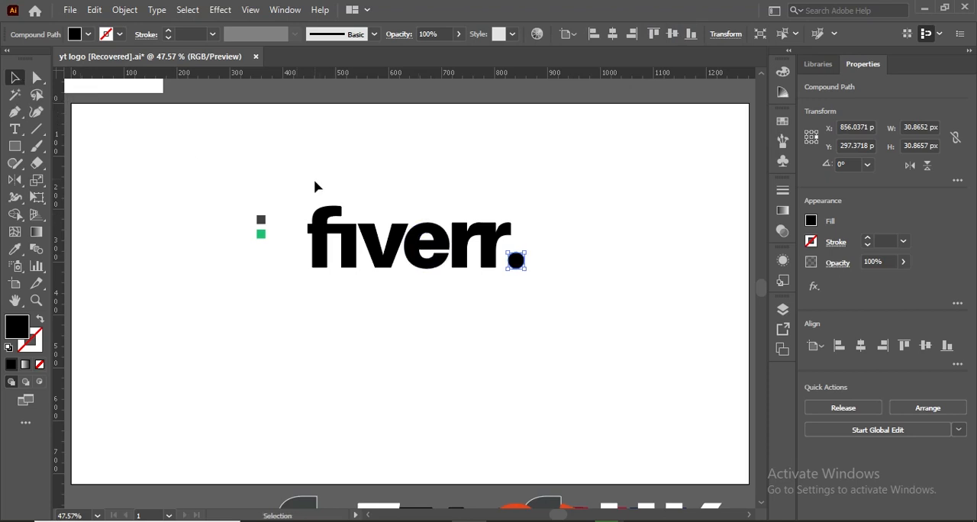
- Unite all the letters and the dot of the fiverr wordmark with Pathfinder
{"action": "left_click_drag", "start_coordinate": [299, 180], "coordinate": [565, 292]}
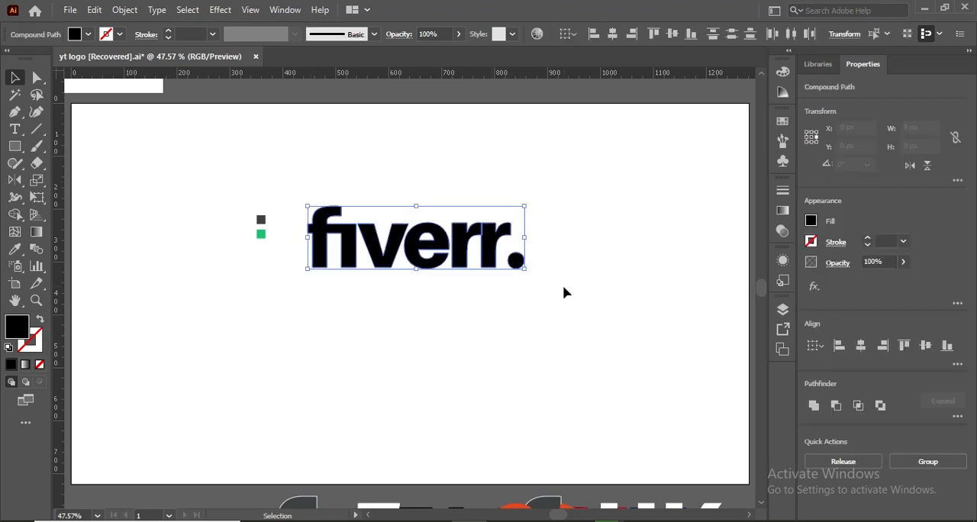
{"action": "left_click", "coordinate": [823, 406]}
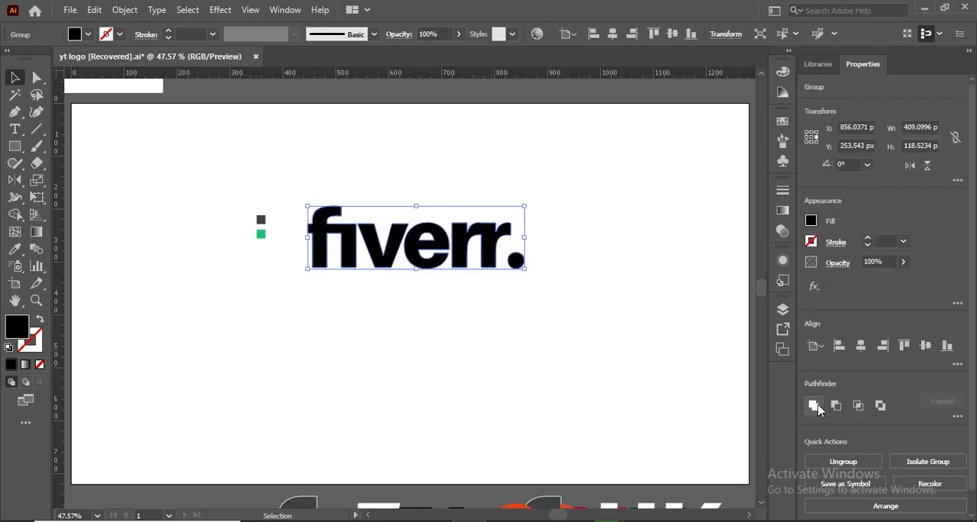
{"action": "left_click", "coordinate": [372, 342]}
- Isolate the wordmark group and fill its dot with the green sampled from the green swatch square
{"action": "left_click", "coordinate": [516, 265]}
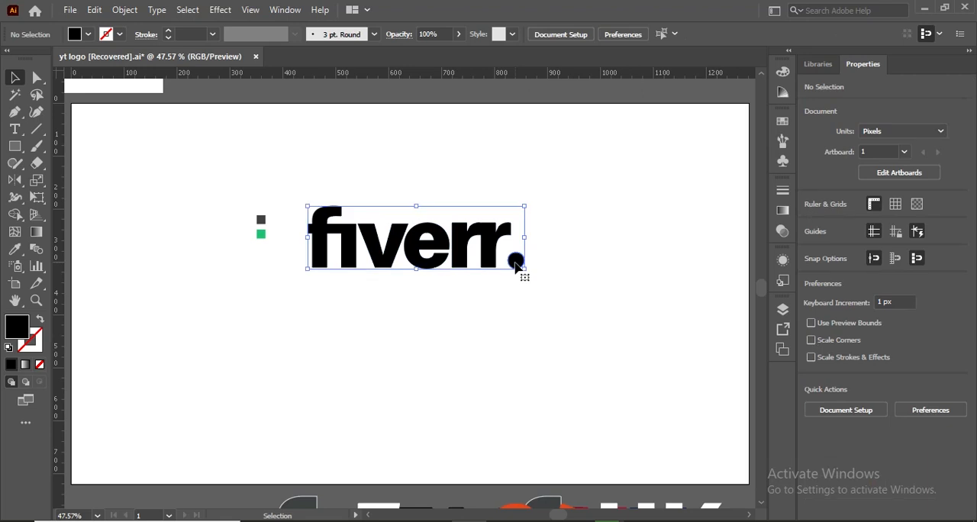
{"action": "double_click", "coordinate": [516, 265]}
{"action": "left_click", "coordinate": [515, 265]}
{"action": "key", "text": "i"}
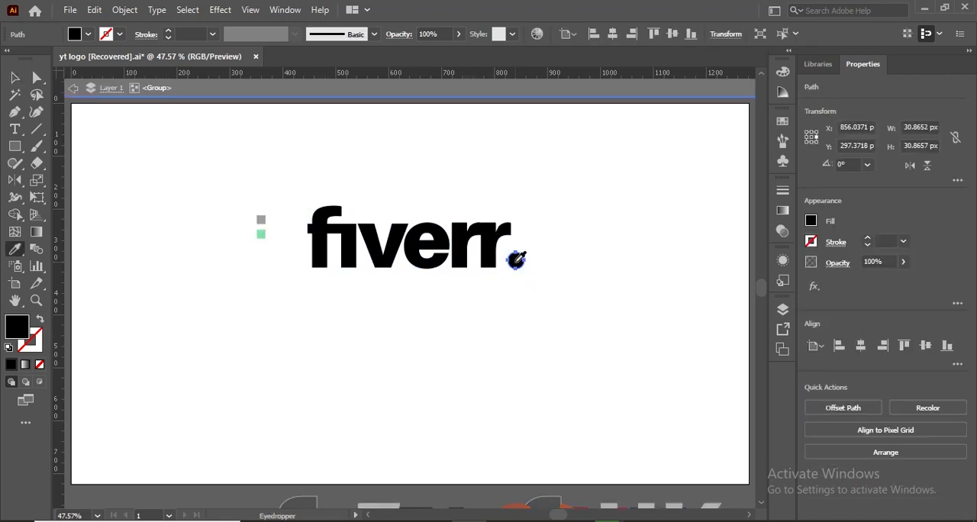
{"action": "left_click", "coordinate": [257, 233]}
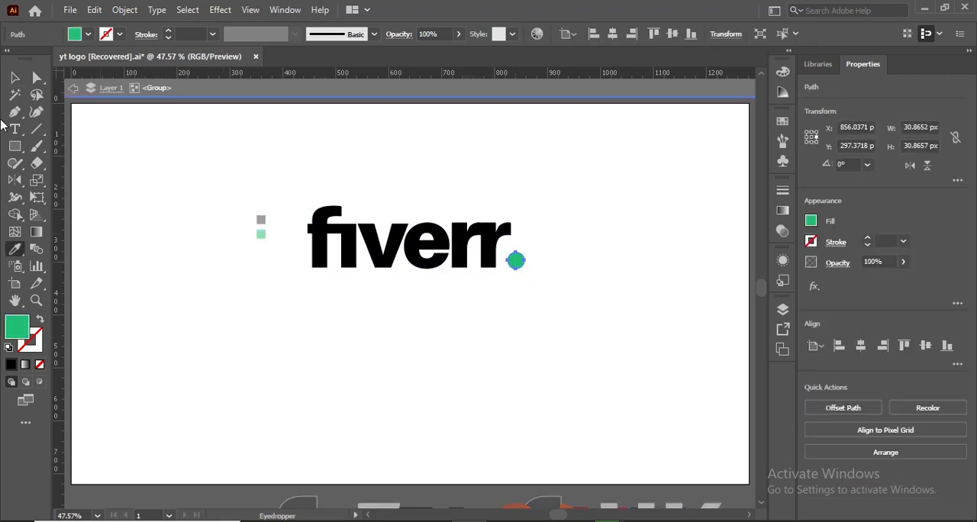
- Fill all the wordmark's letters with the dark grey sampled from the grey swatch square, and leave the group's isolation
{"action": "left_click", "coordinate": [14, 80]}
{"action": "left_click", "coordinate": [375, 252]}
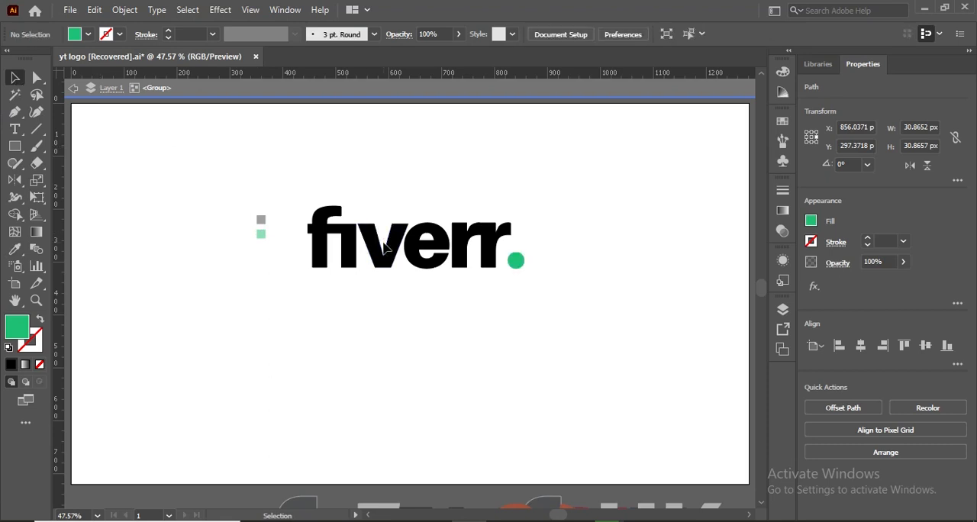
{"action": "left_click", "coordinate": [382, 255]}
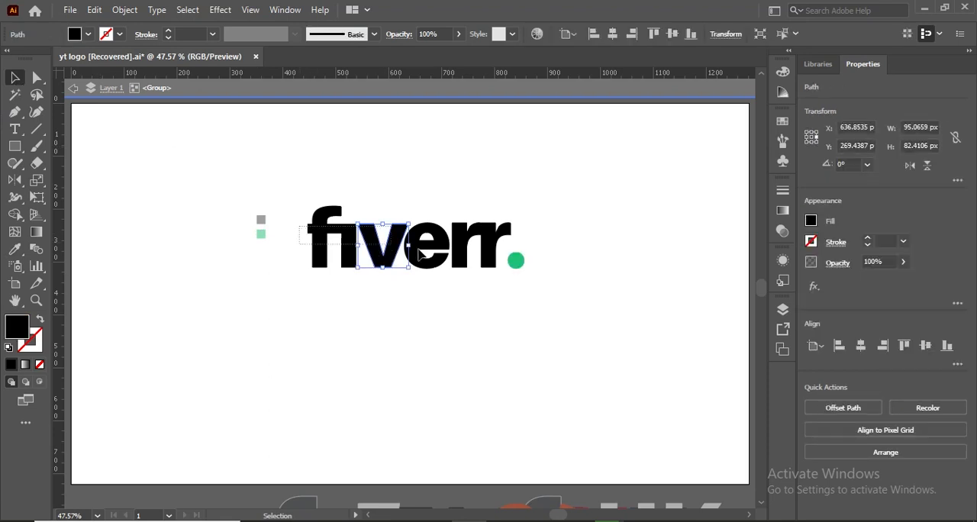
{"action": "left_click_drag", "start_coordinate": [419, 249], "coordinate": [496, 261]}
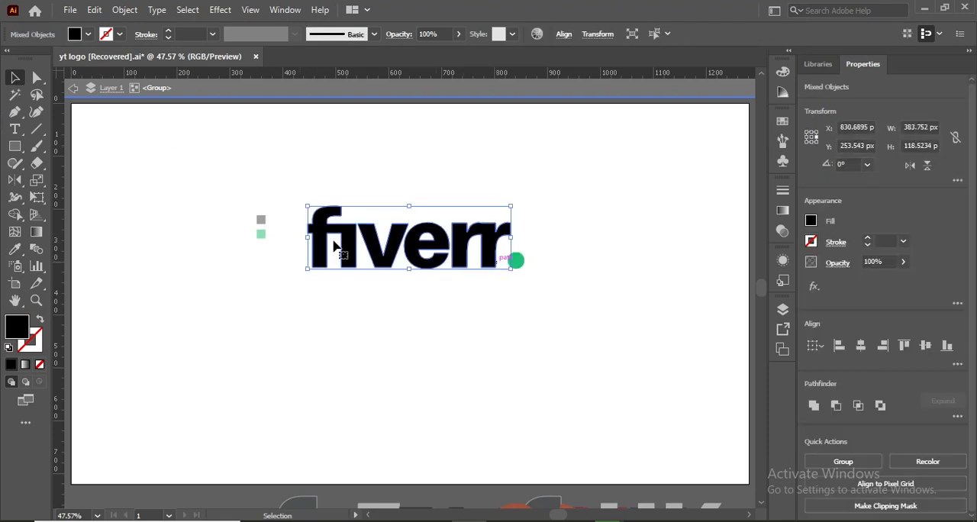
{"action": "key", "text": "i"}
{"action": "left_click", "coordinate": [263, 218]}
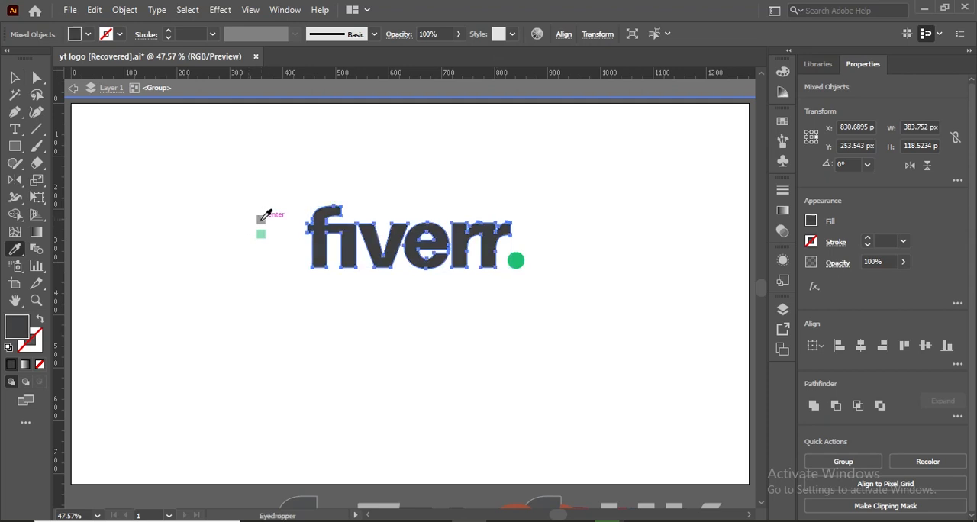
{"action": "key", "text": "v"}
{"action": "left_click", "coordinate": [97, 227]}
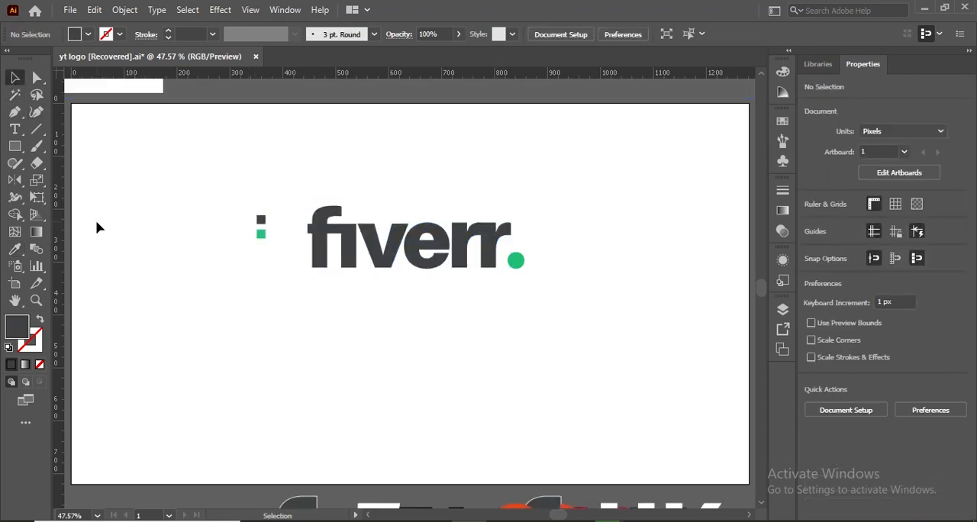